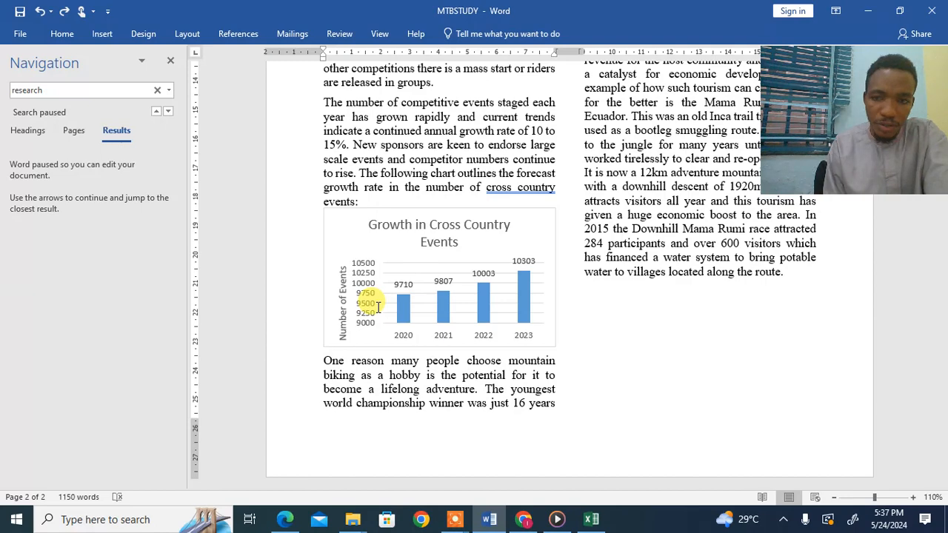
- Read tasks 16 to 18 in the exam paper PDF in Edge, comparing them with the MTBSTUDY document in Word
click(294, 518)
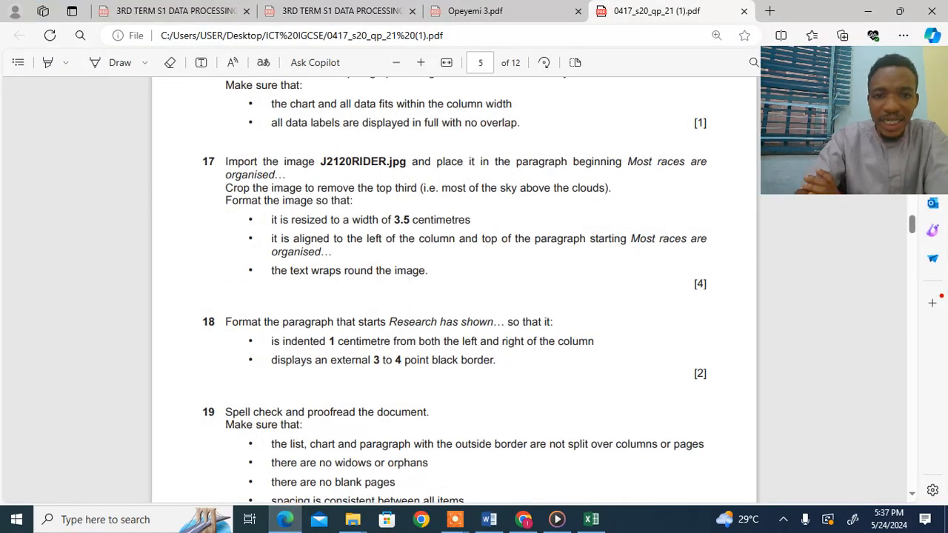
scroll(235, 290, up, 2)
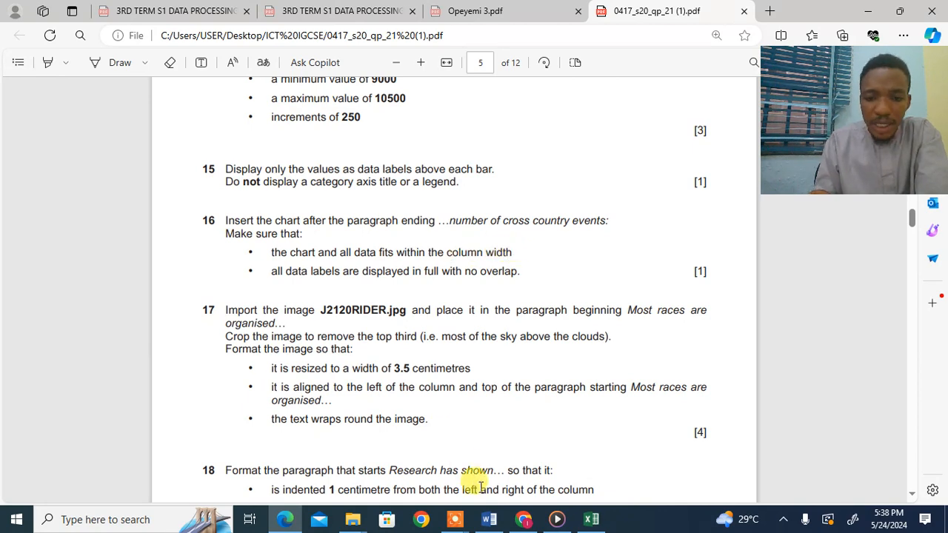
click(489, 519)
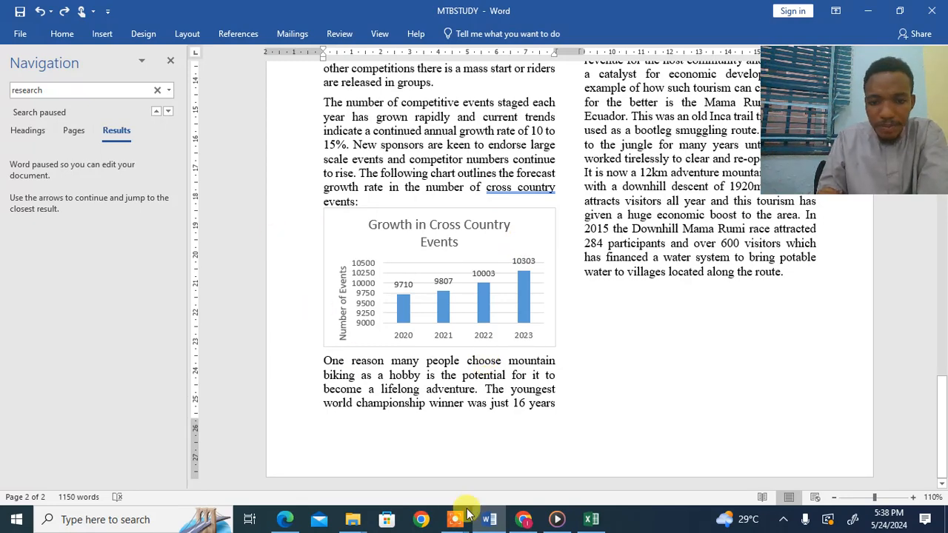
click(288, 522)
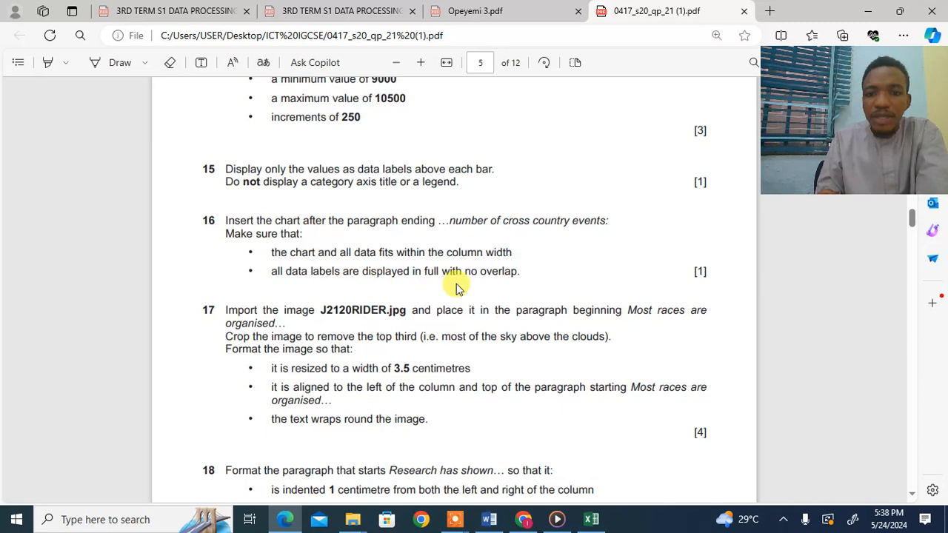
click(296, 521)
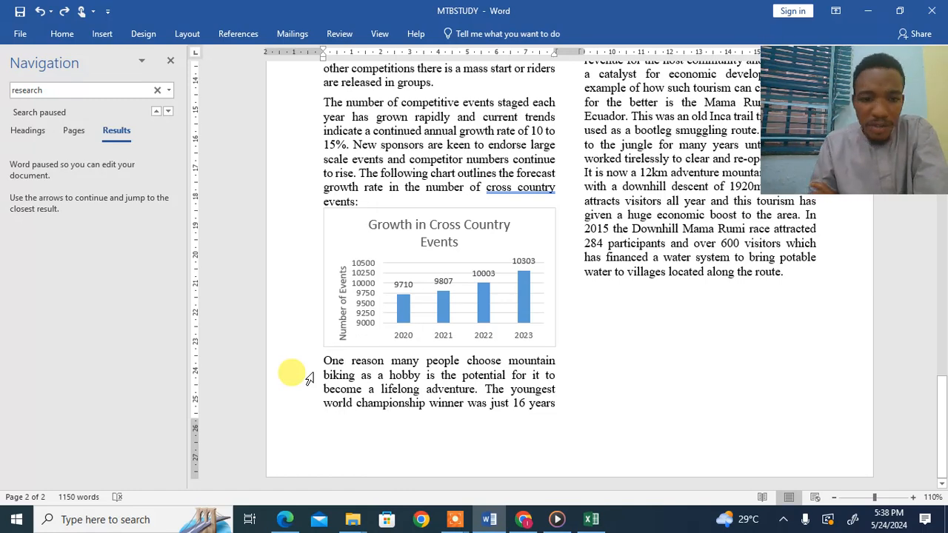
click(296, 521)
scroll(454, 289, down, 2)
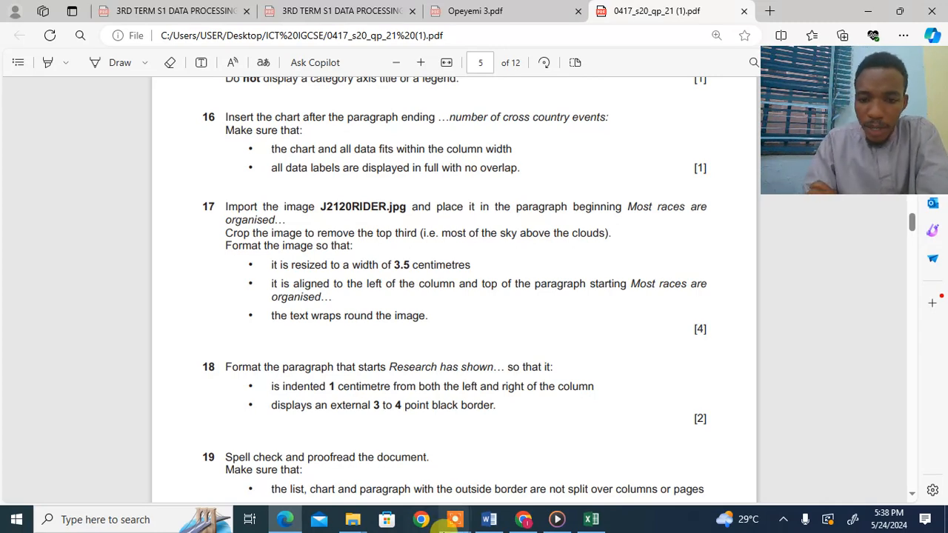
click(489, 519)
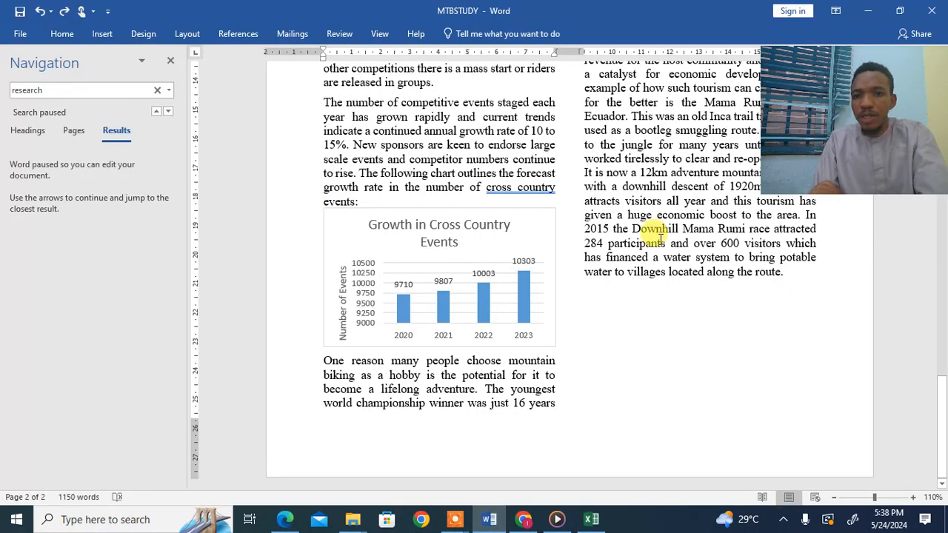
- Search the Word document for "most races" to locate the paragraph that task 17 refers to
click(63, 33)
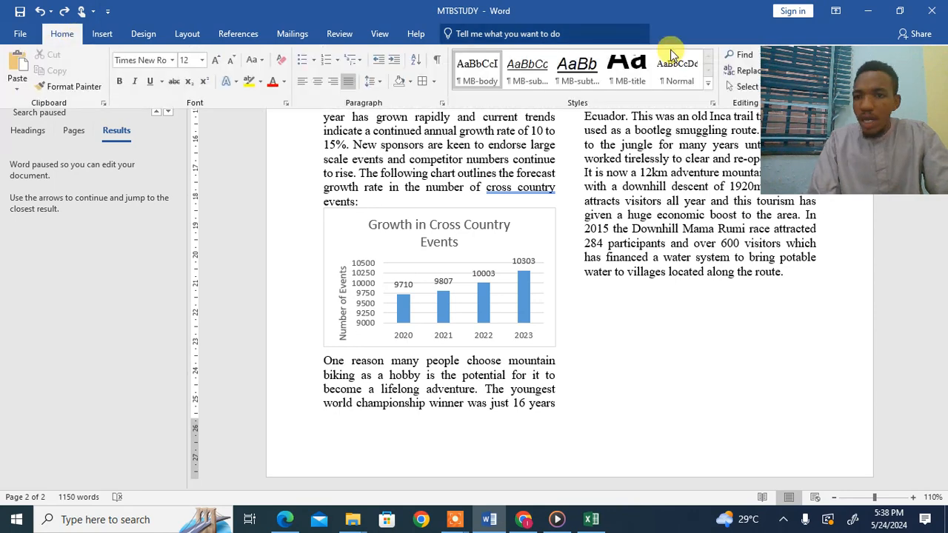
drag(840, 56, 883, 121)
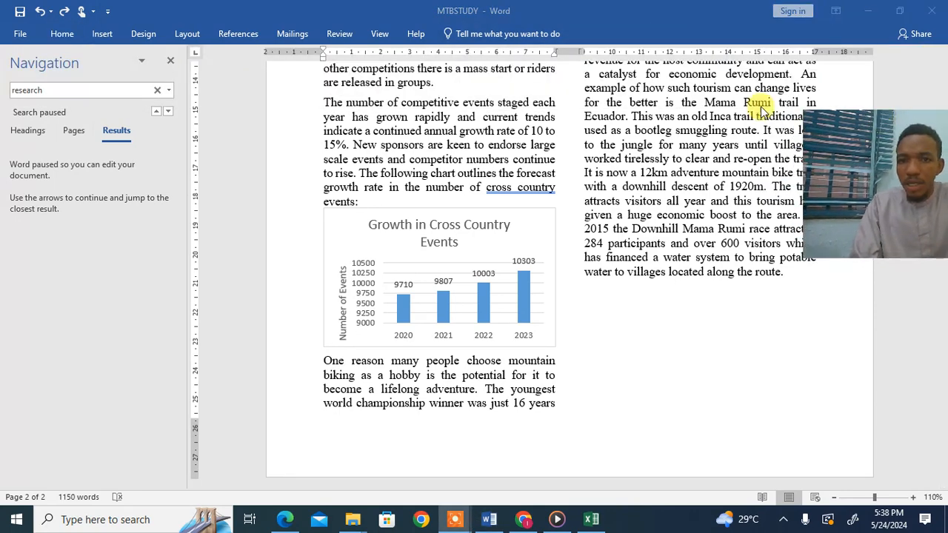
click(78, 34)
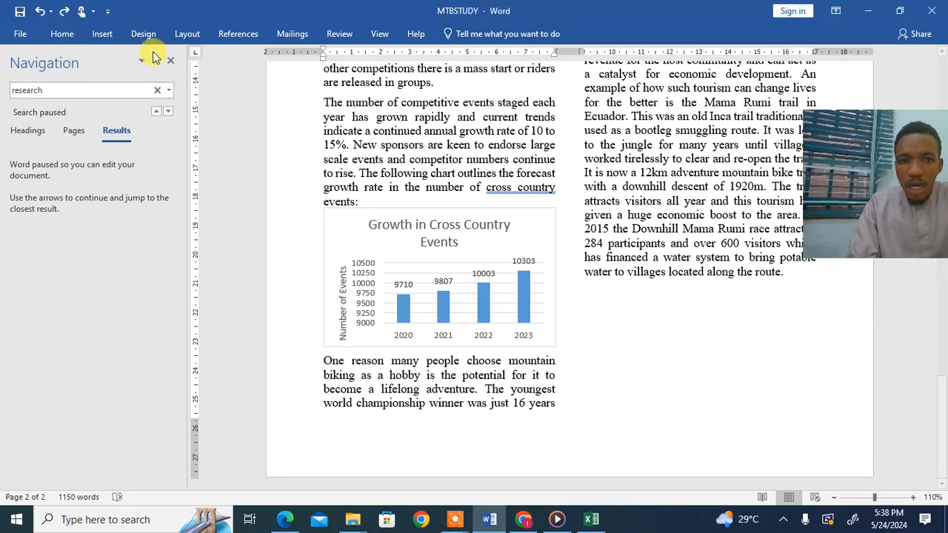
click(68, 39)
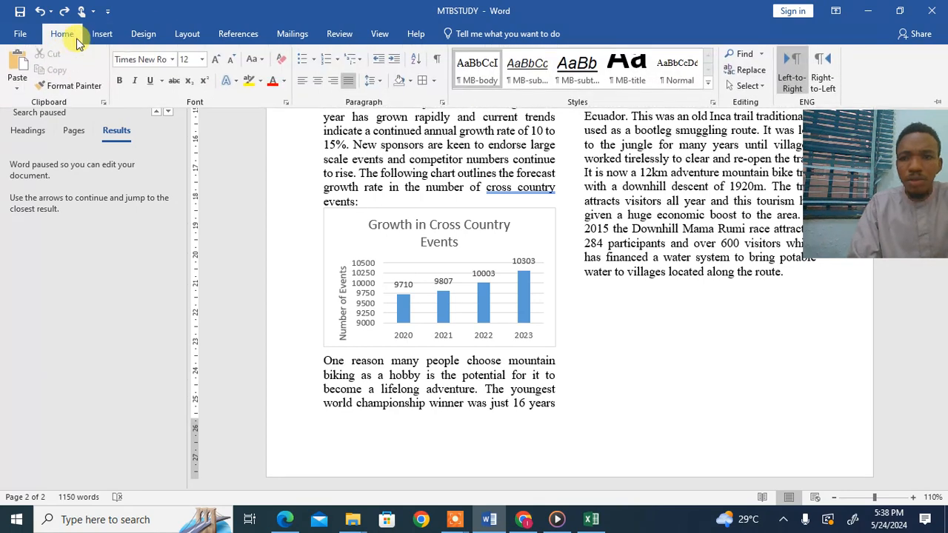
click(741, 55)
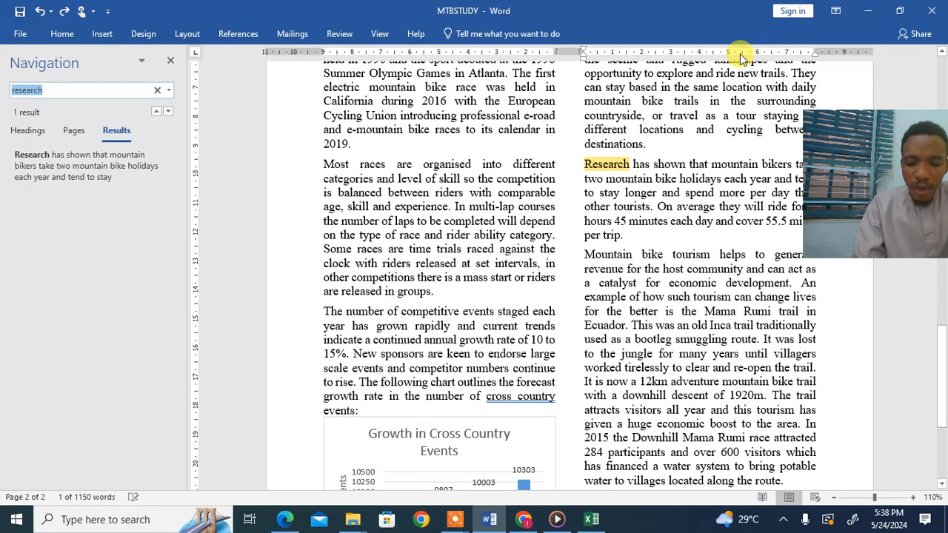
text(most )
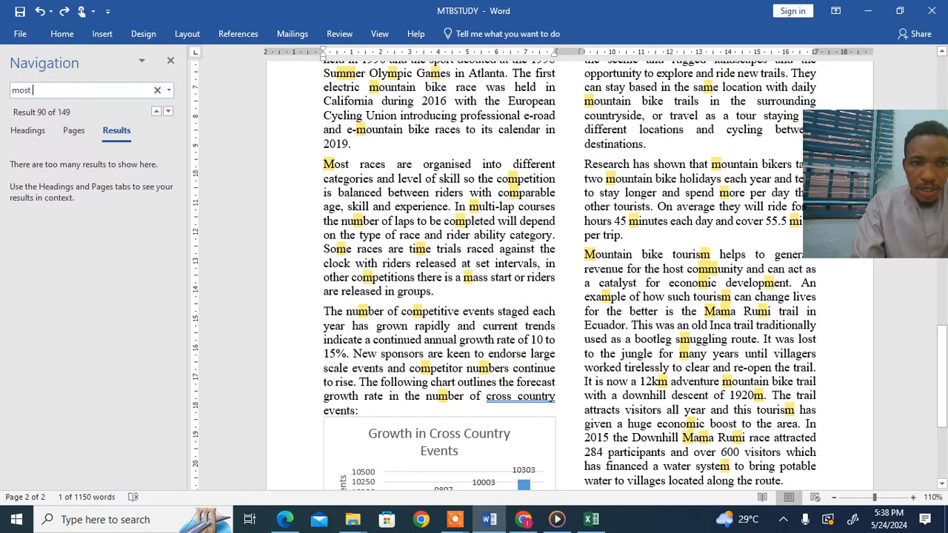
text(race)
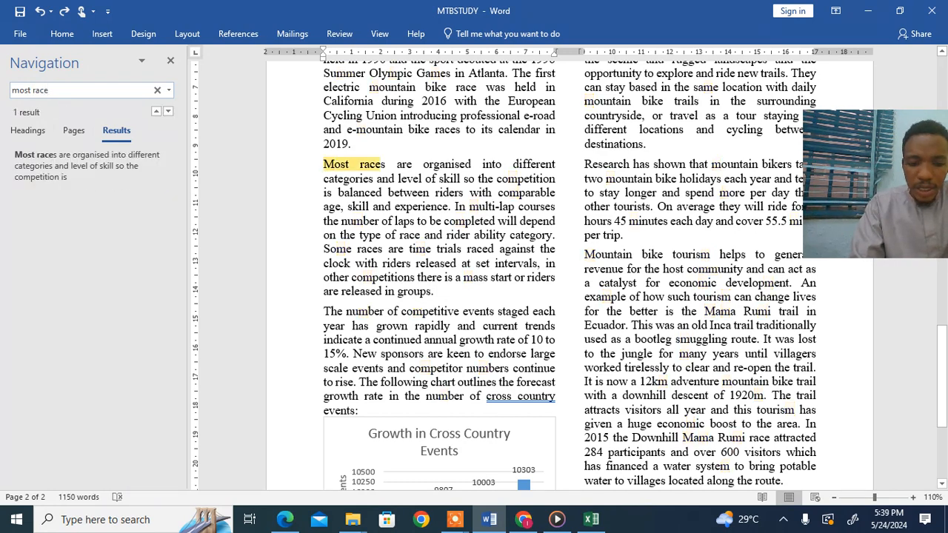
text(are)
key(BackSpace)
key(BackSpace)
key(BackSpace)
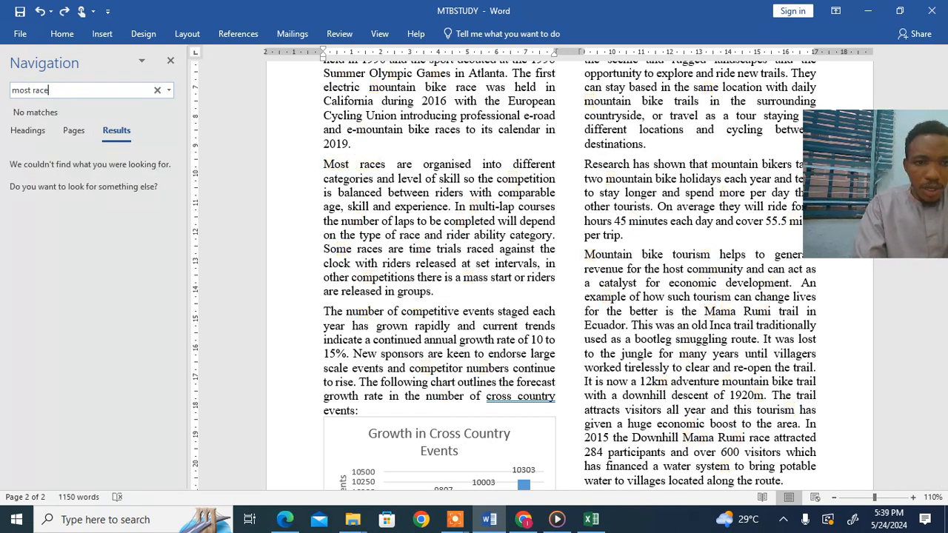
text(s)
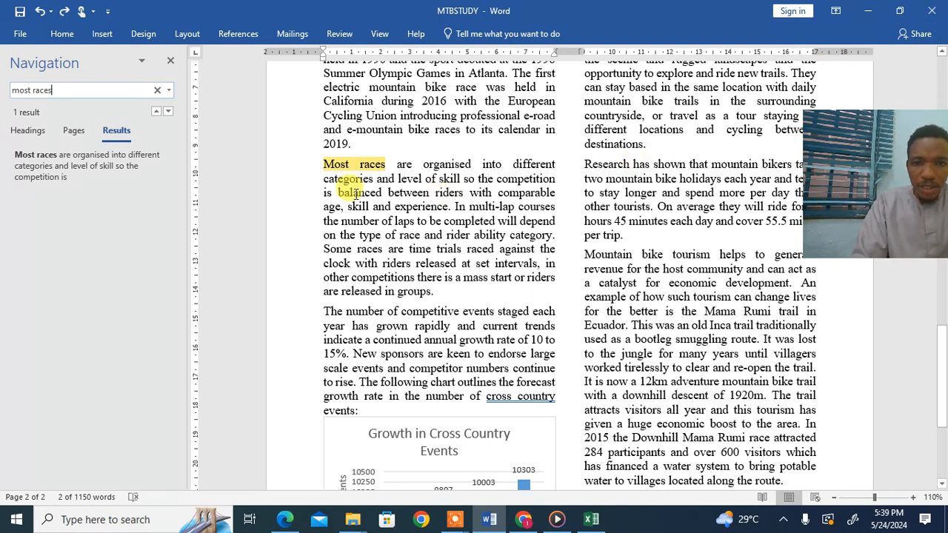
- Insert the picture J2120RIDER at the start of the paragraph beginning "Most races are organised", checking the file name in the exam paper
click(325, 164)
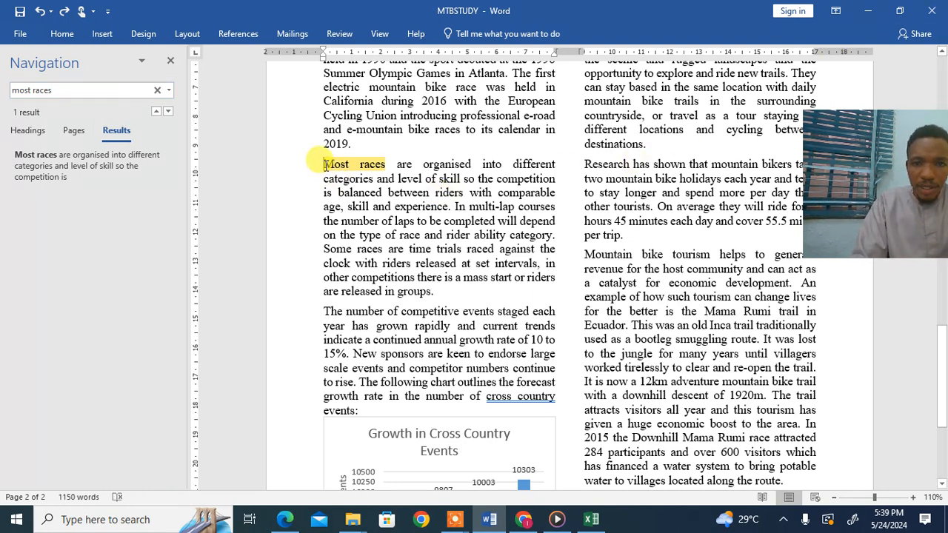
drag(849, 135, 815, 99)
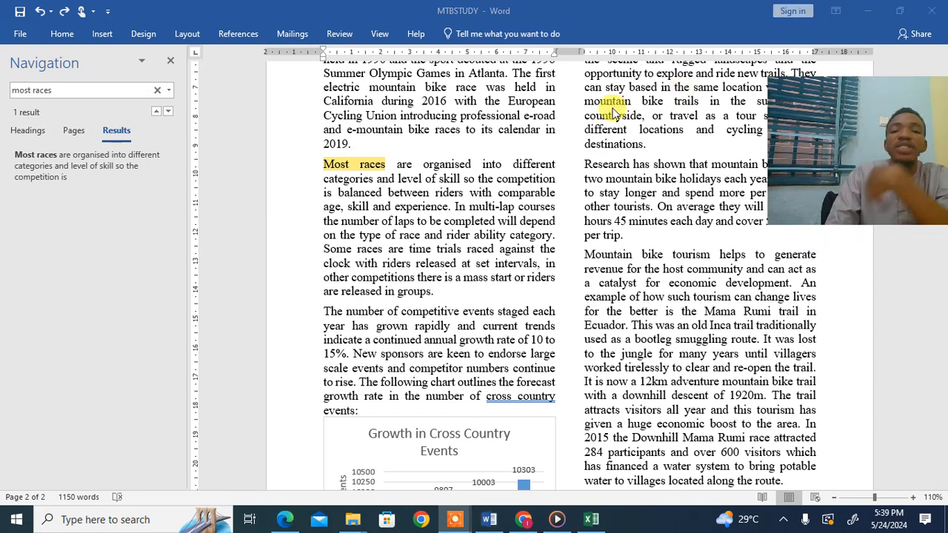
click(317, 170)
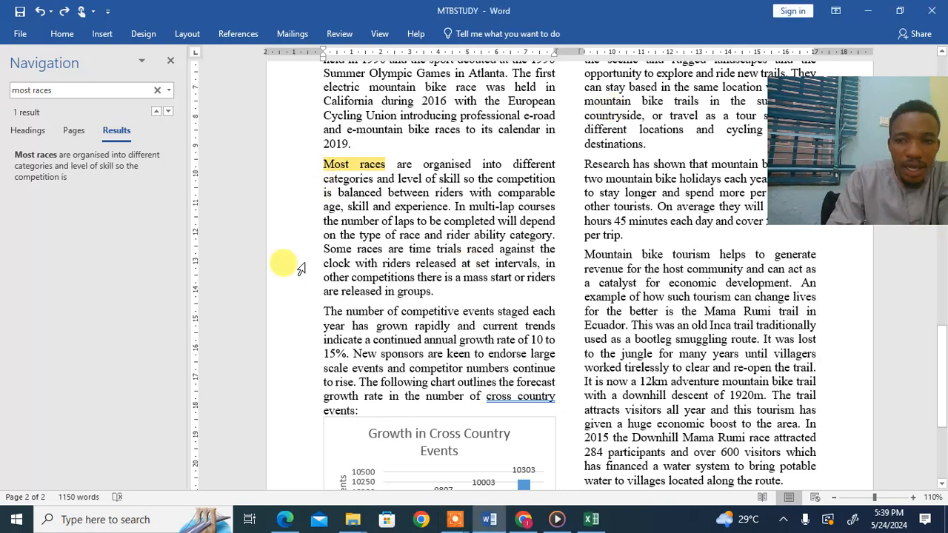
click(287, 519)
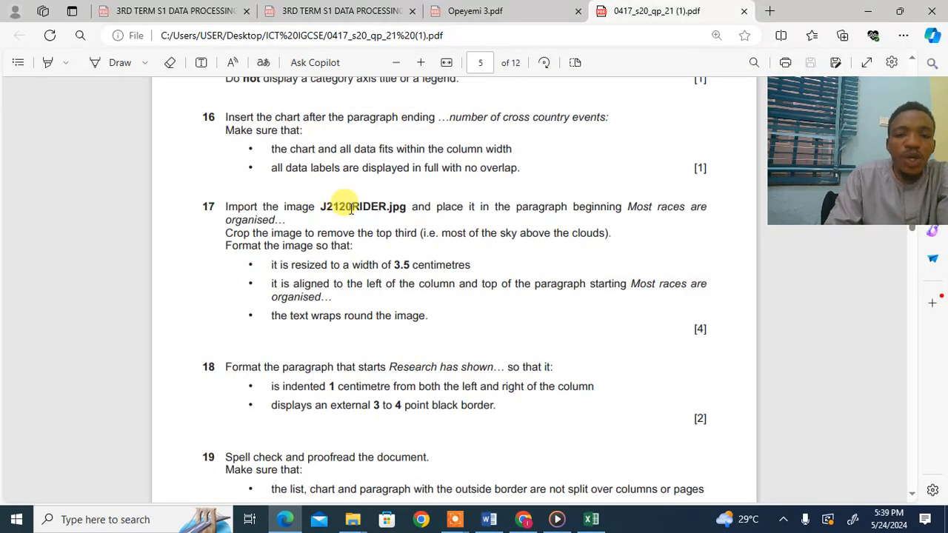
click(495, 520)
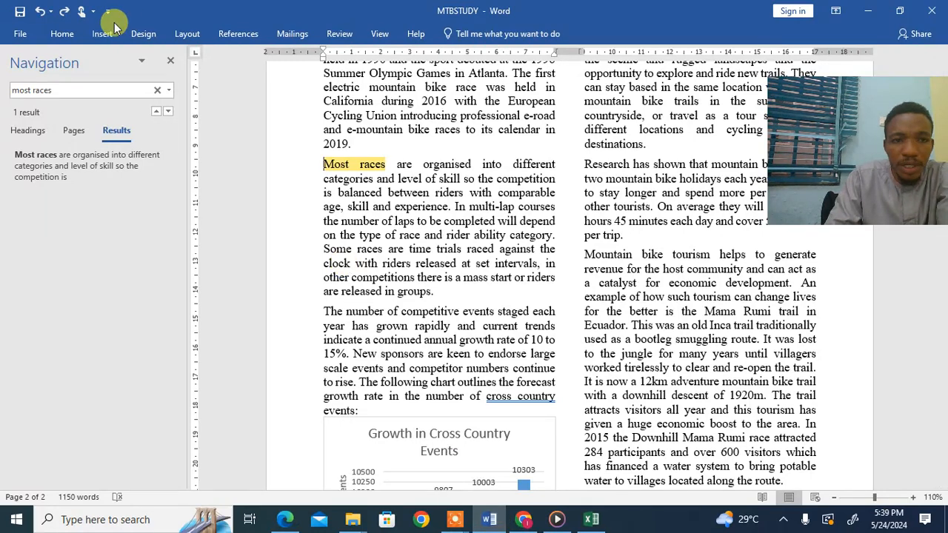
click(64, 32)
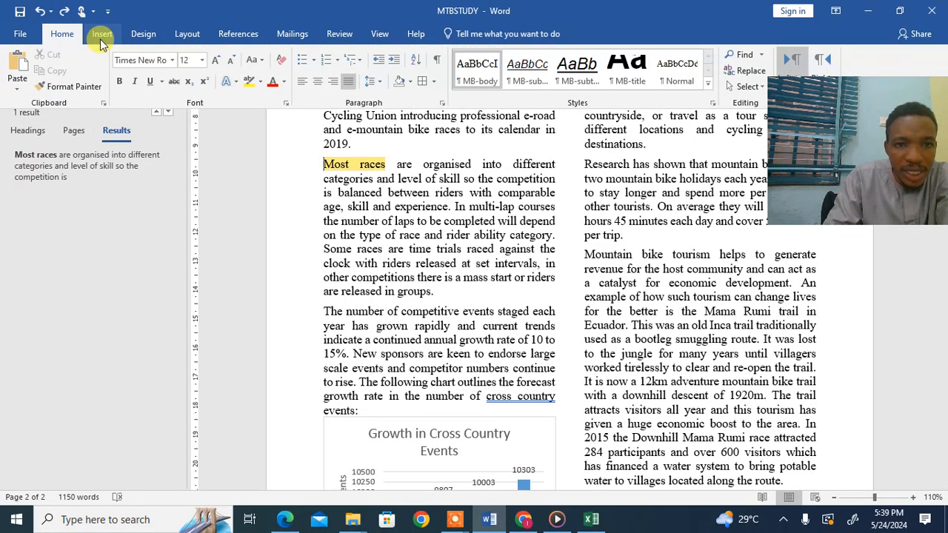
click(101, 37)
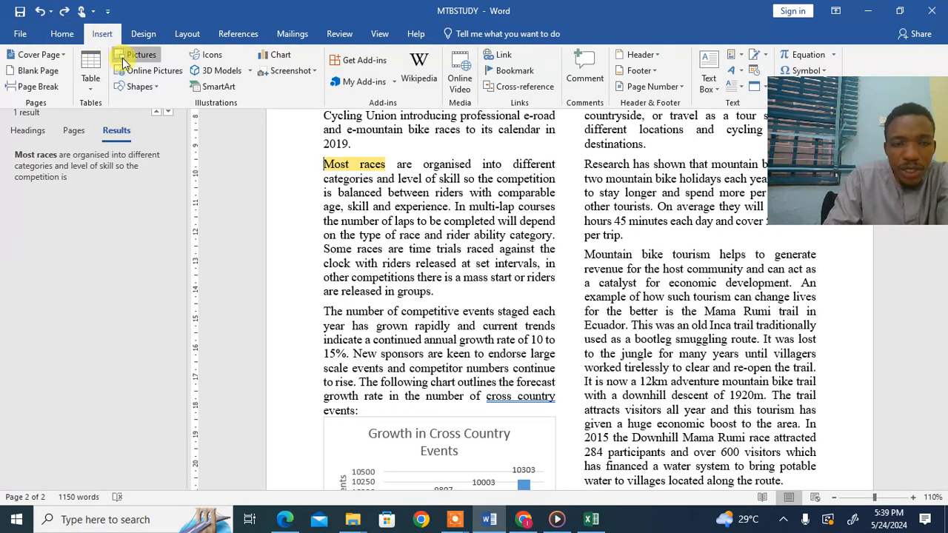
click(124, 61)
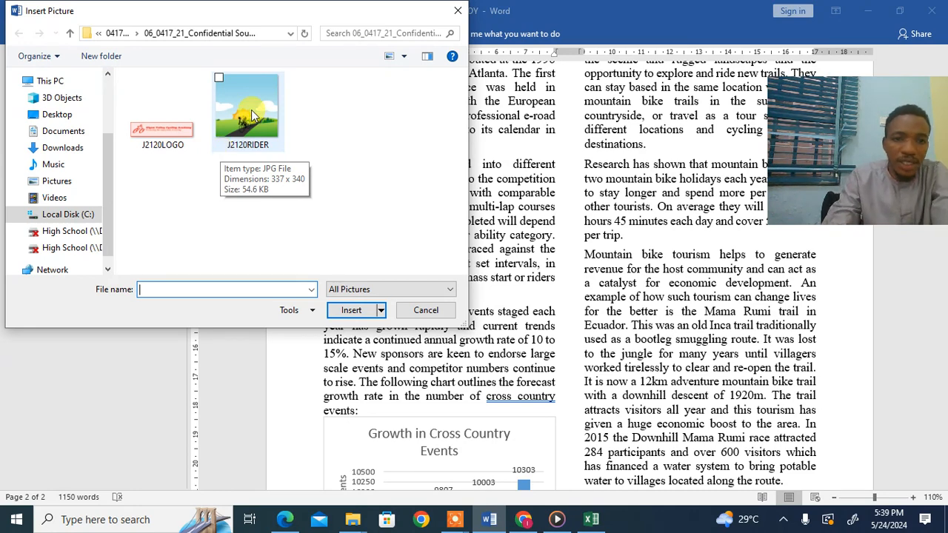
click(222, 154)
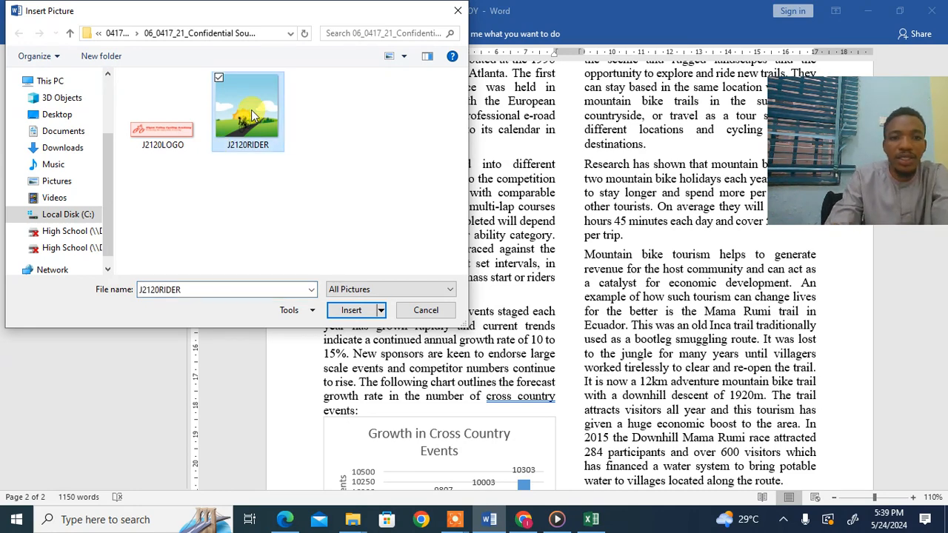
click(349, 310)
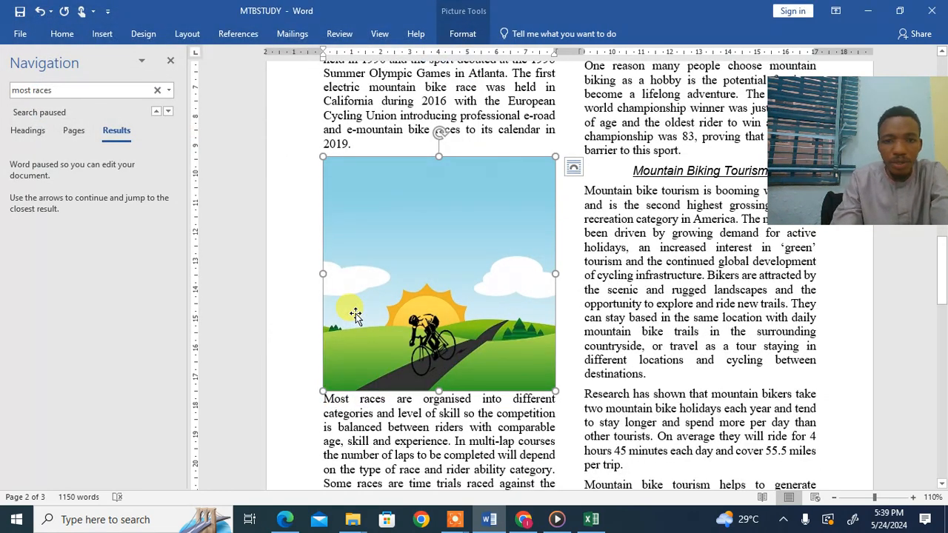
- Check the crop instruction in the exam paper and crop off the rider image's top third, removing most of the sky above the clouds
click(286, 520)
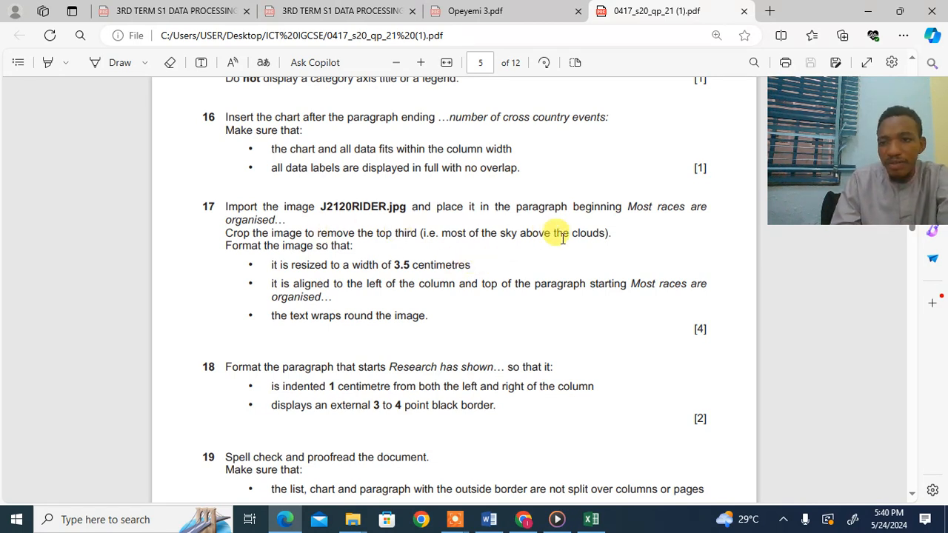
click(285, 521)
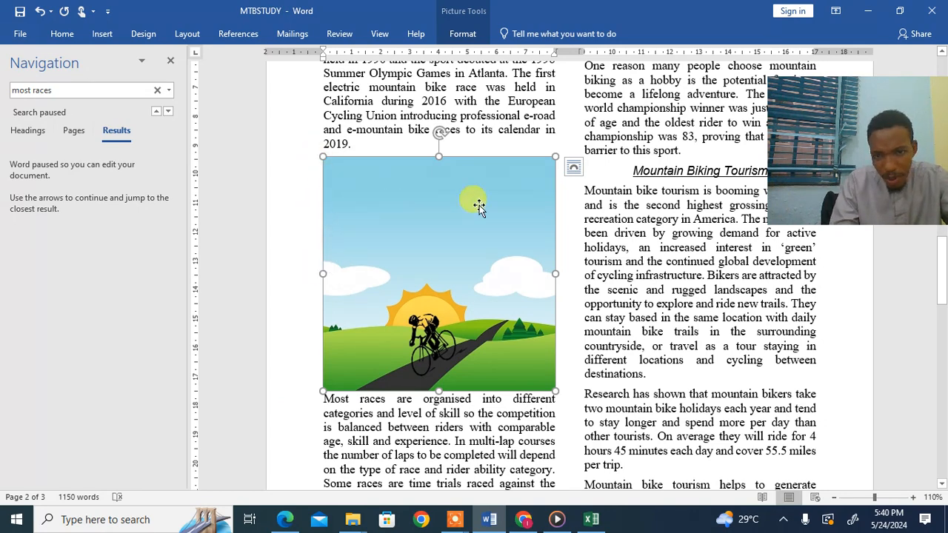
right_click(428, 206)
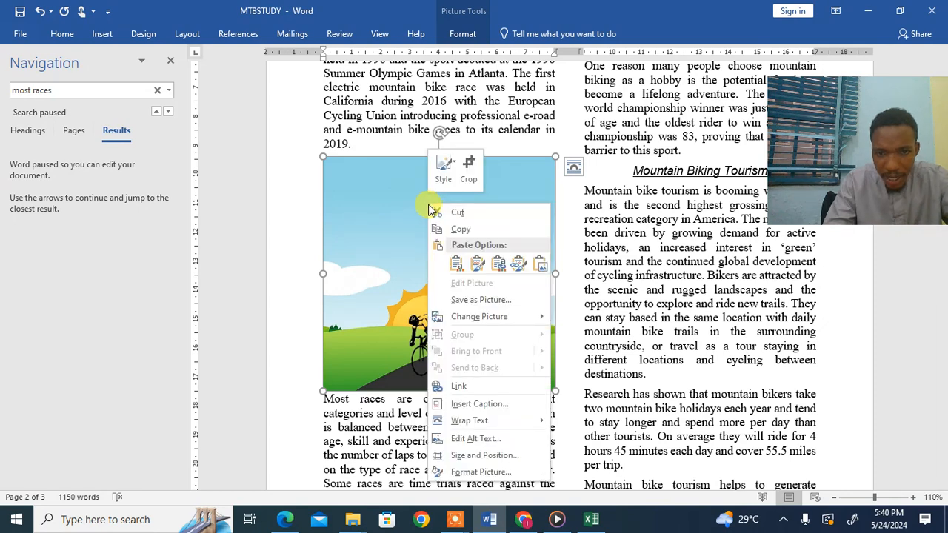
click(462, 180)
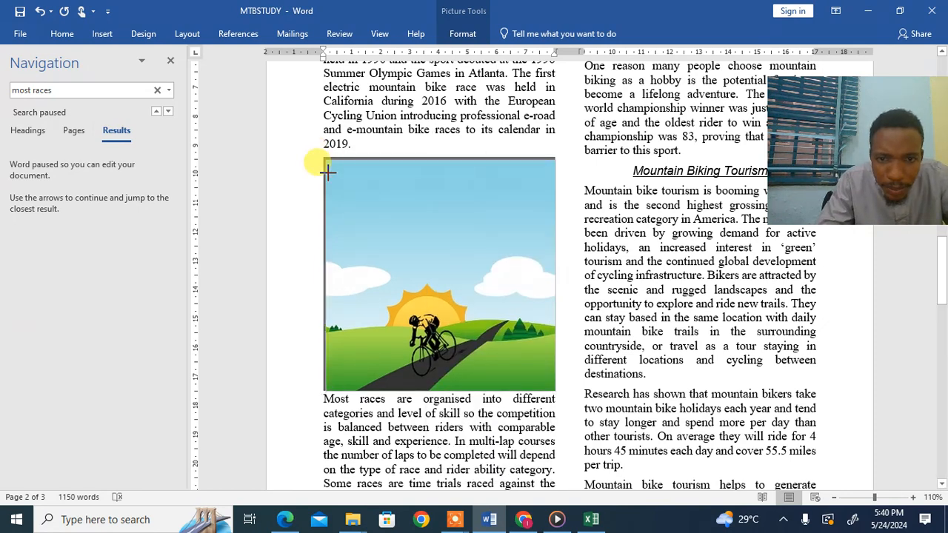
drag(327, 172, 315, 230)
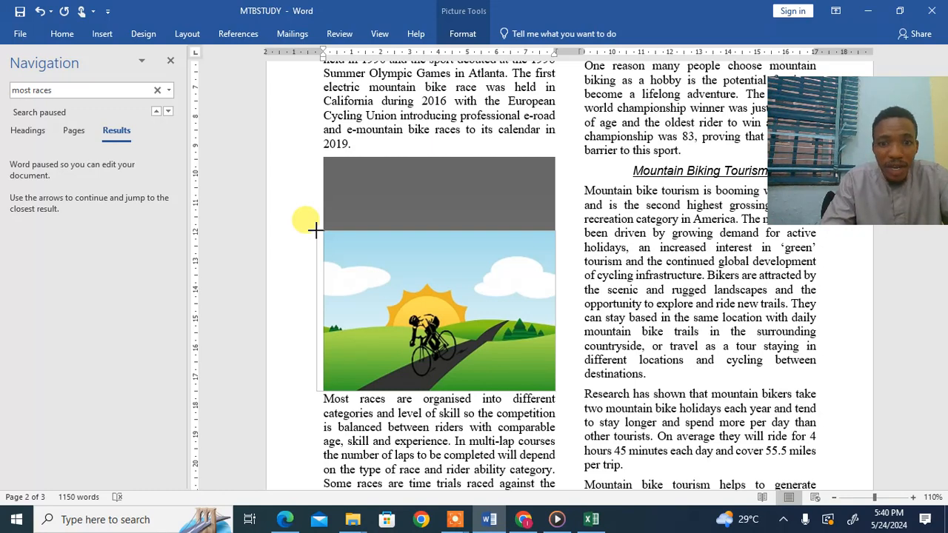
drag(316, 230, 318, 236)
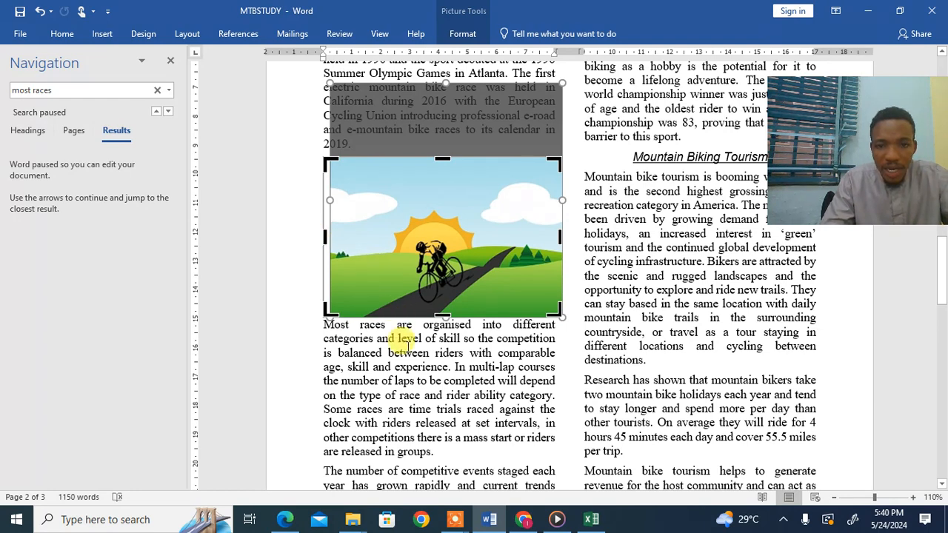
click(403, 371)
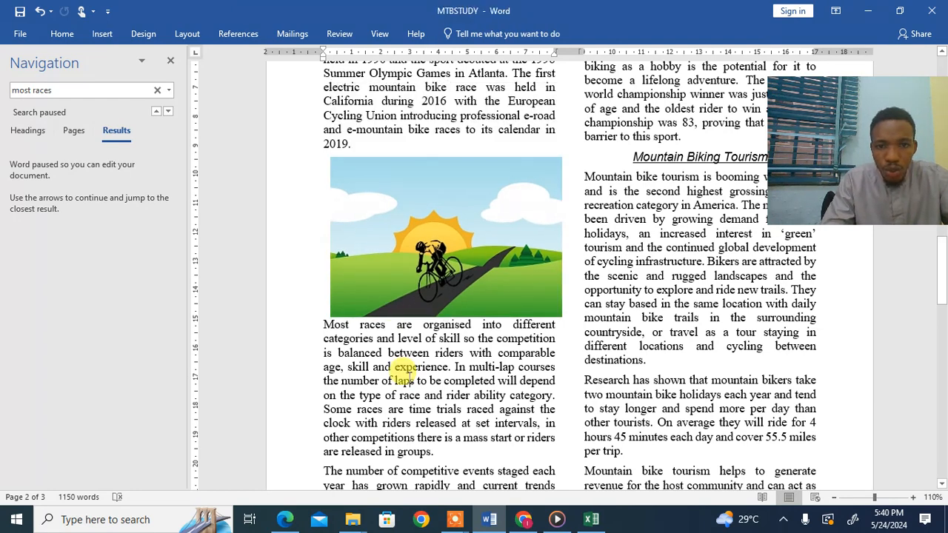
- Check the required width in the exam paper in Edge and resize the rider image in Word to 3.5 cm wide, keeping its proportions
click(411, 287)
click(283, 521)
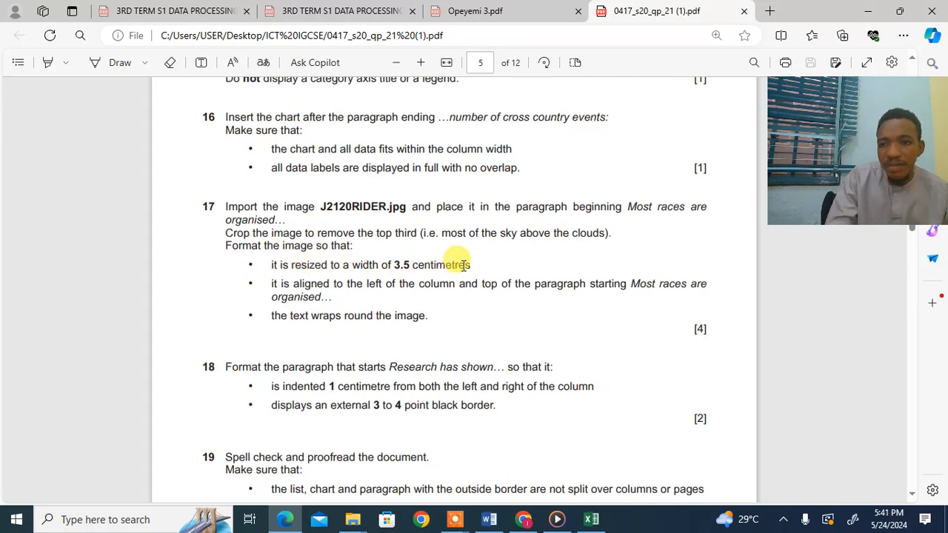
click(489, 521)
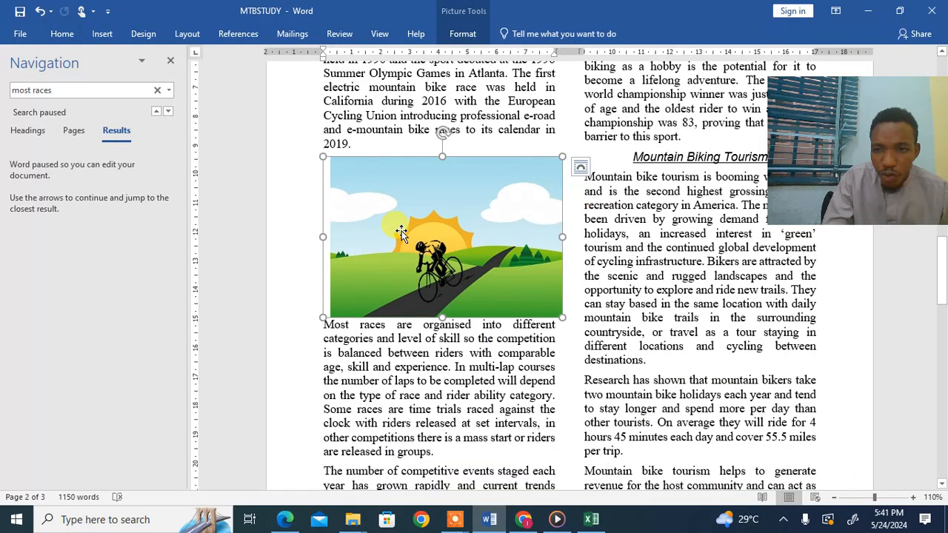
right_click(401, 233)
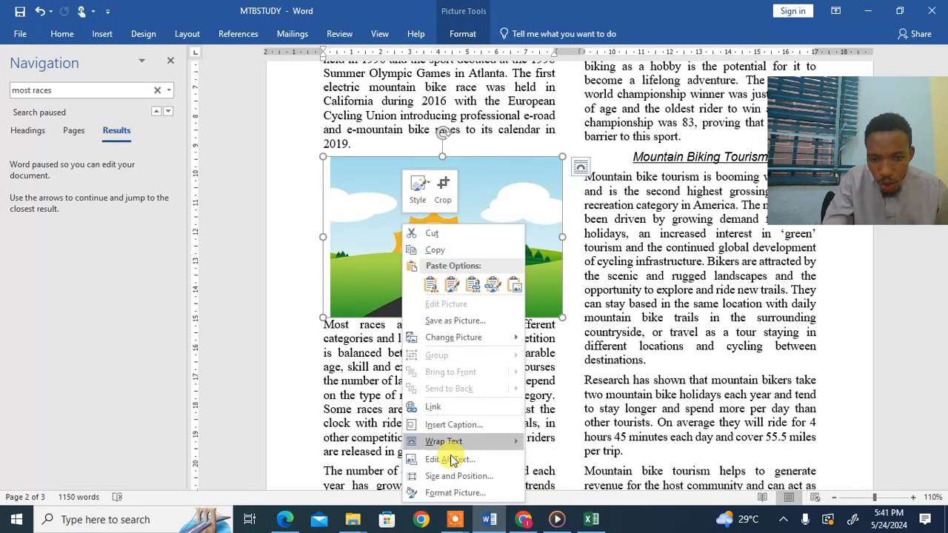
click(461, 480)
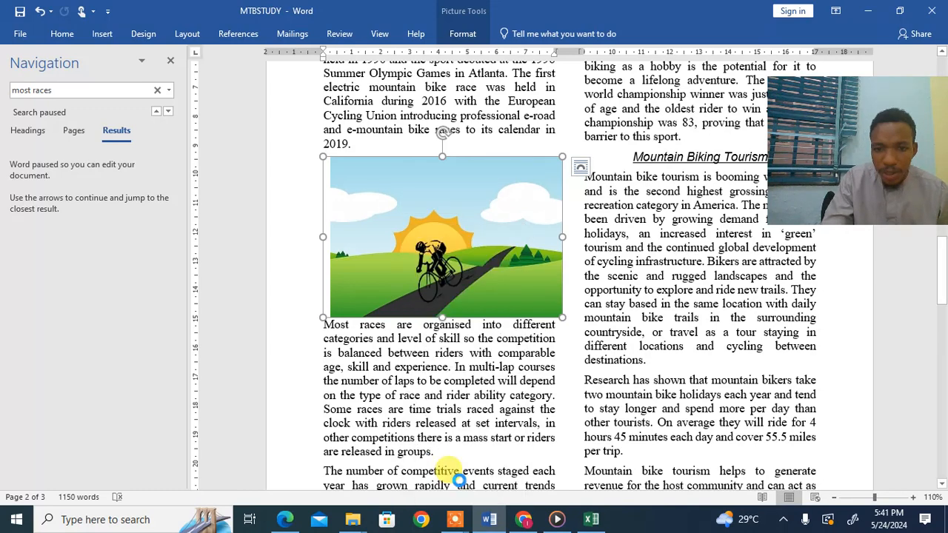
click(391, 200)
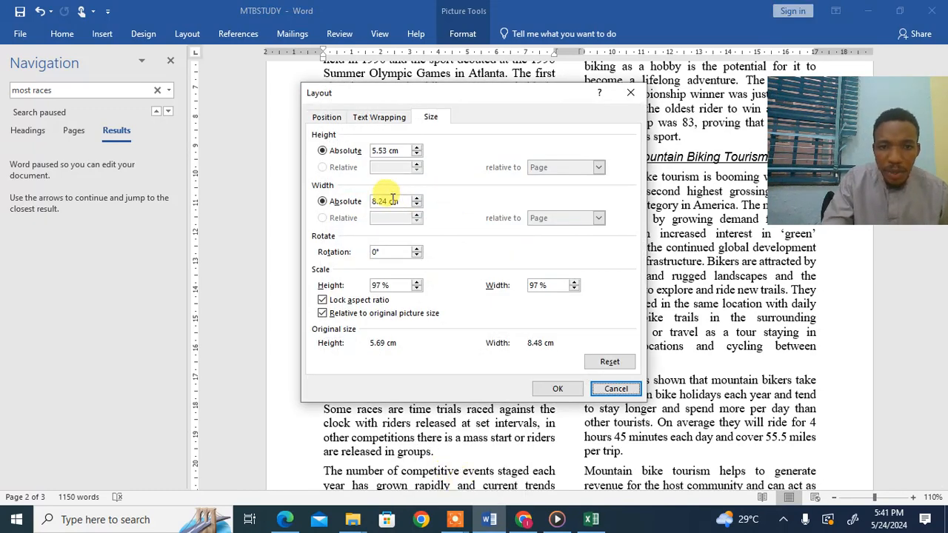
key(BackSpace)
key(BackSpace)
key(BackSpace)
key(BackSpace)
key(BackSpace)
key(BackSpace)
key(BackSpace)
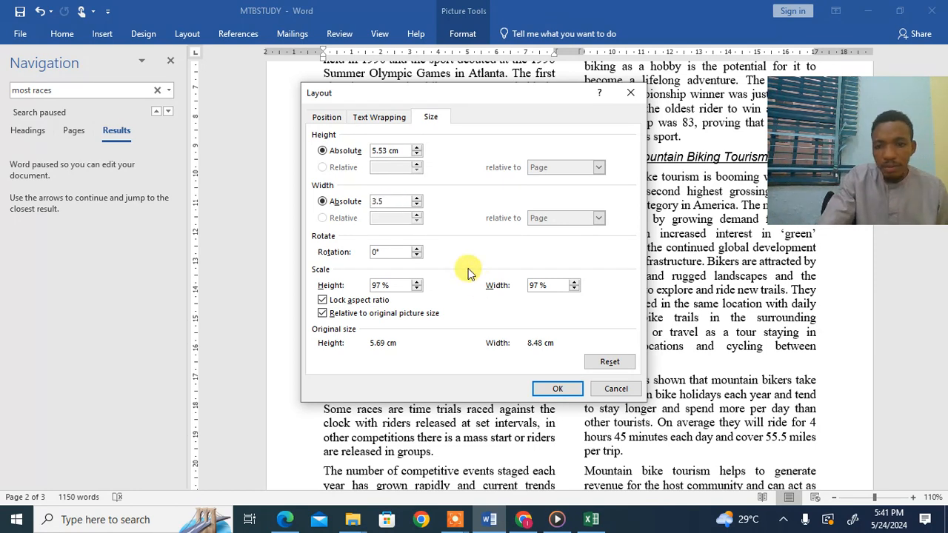
click(556, 387)
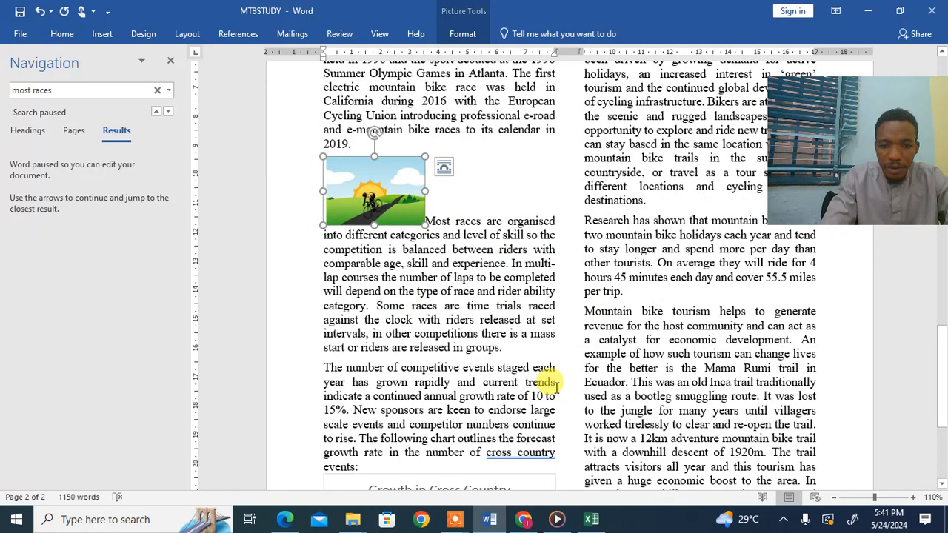
- Check the alignment and wrapping instructions in the exam paper and apply Square text wrapping to the rider image in Word
click(285, 521)
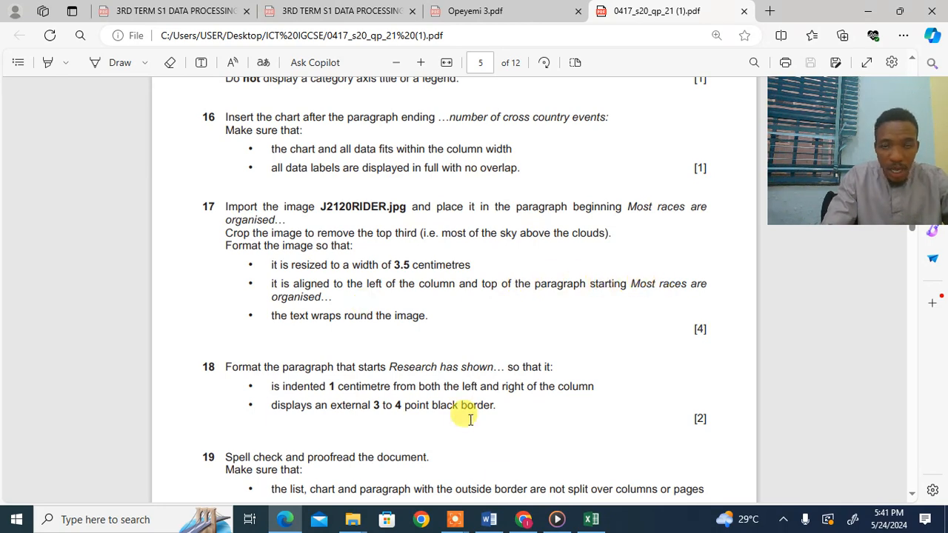
click(488, 521)
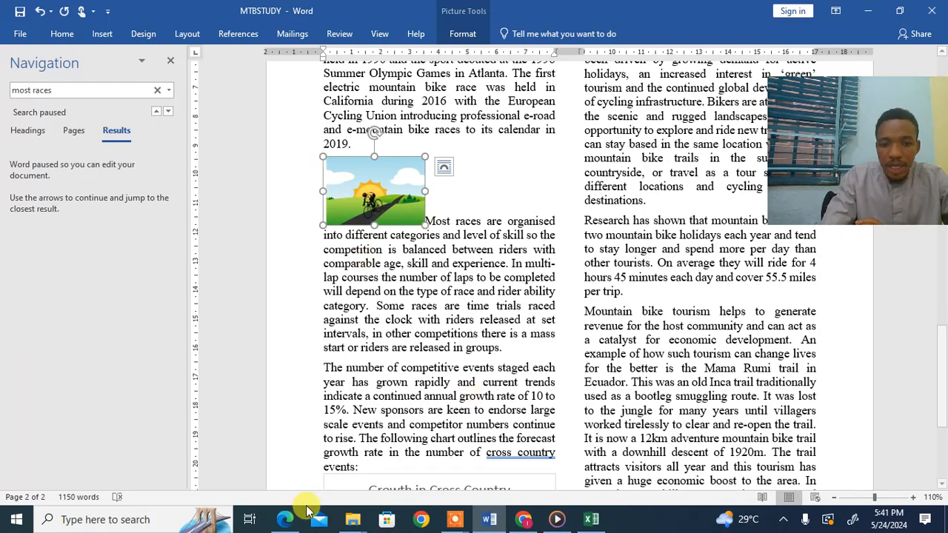
click(286, 521)
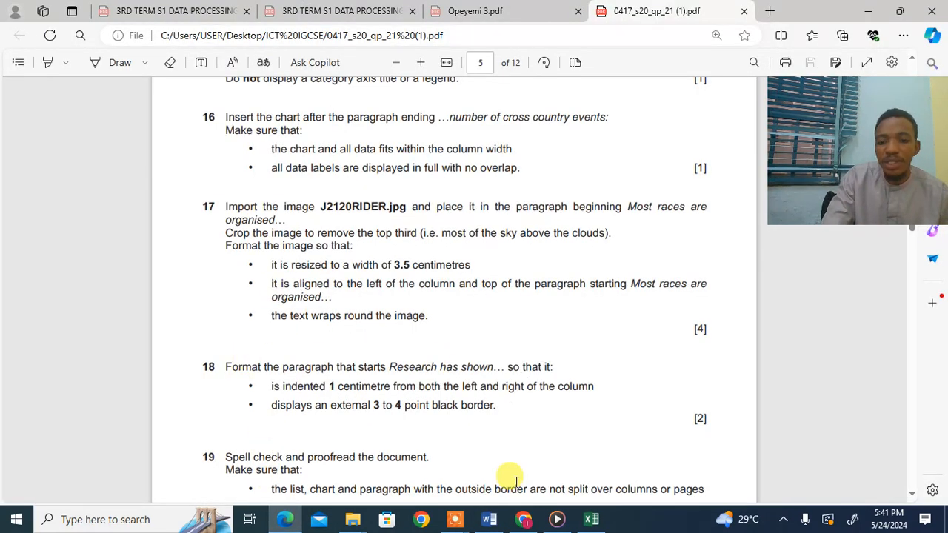
click(489, 520)
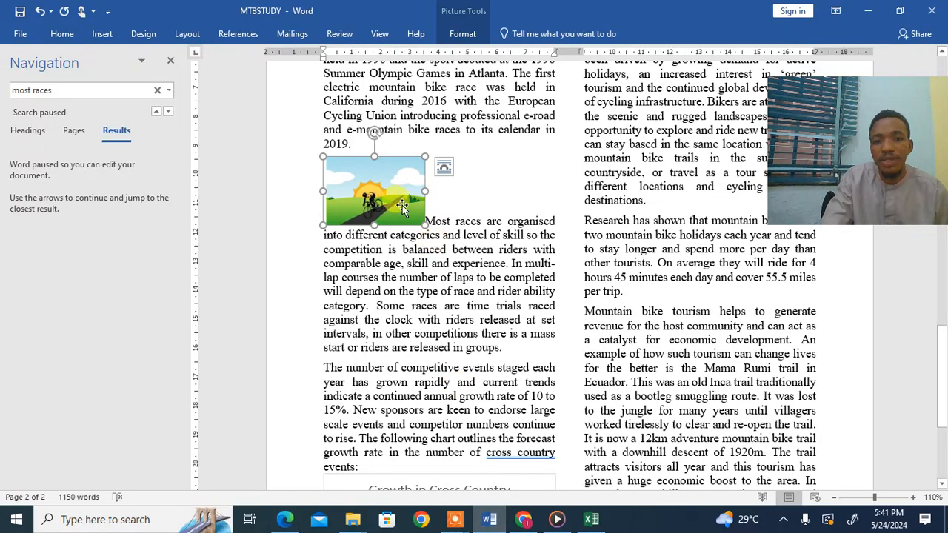
click(445, 166)
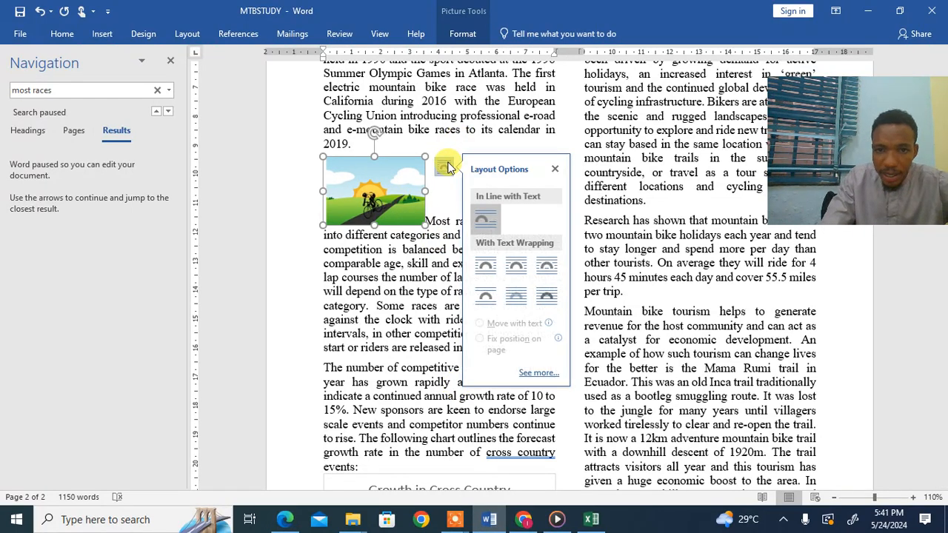
click(484, 265)
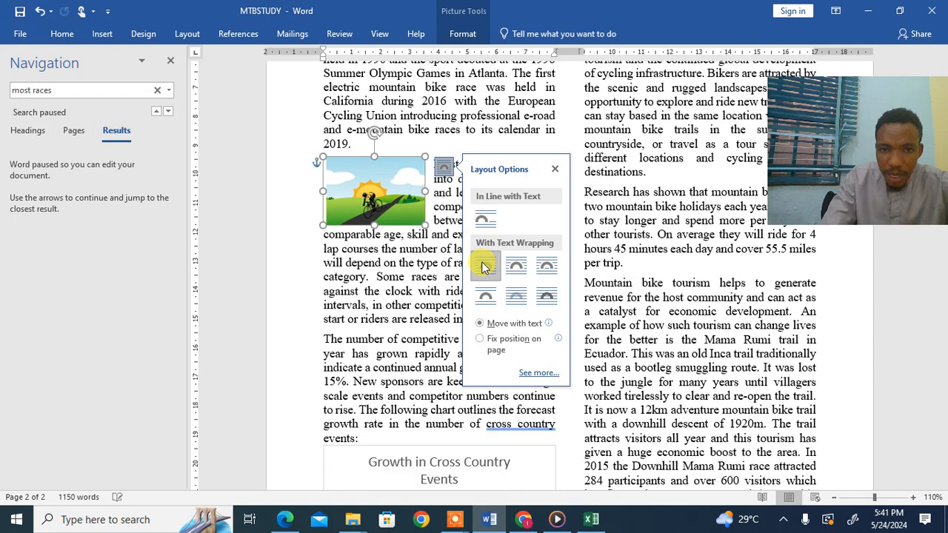
click(381, 296)
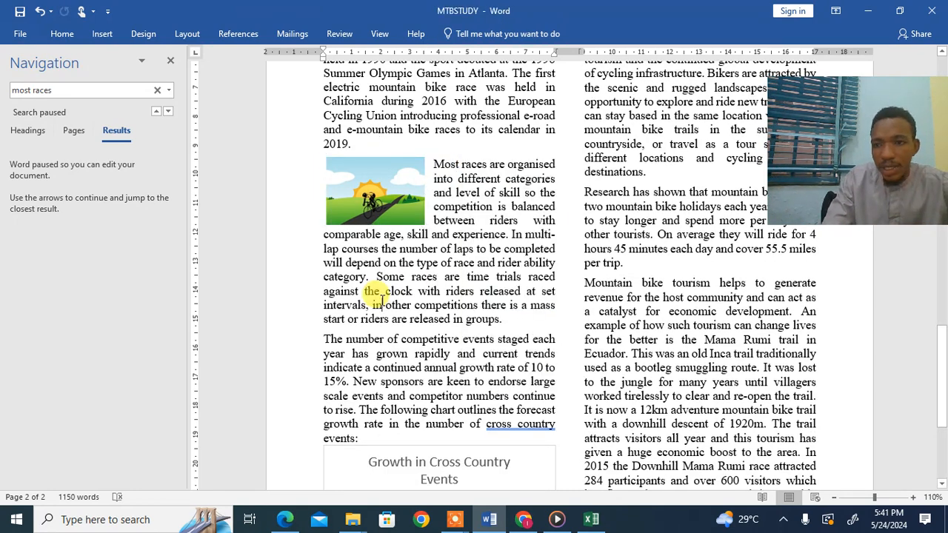
- Read task 18 in the exam paper and search the Word document for "research has sh" to locate the paragraph it refers to
click(282, 518)
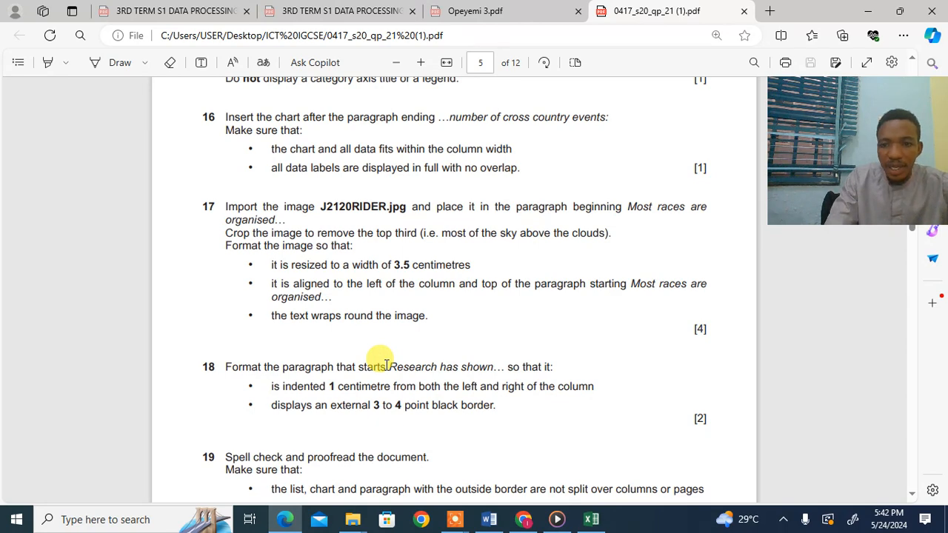
click(489, 519)
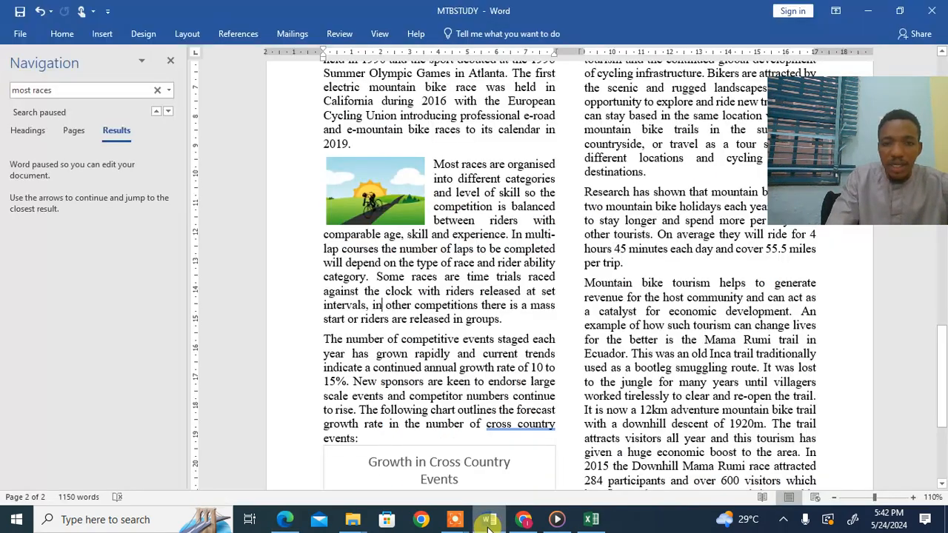
click(93, 92)
text(re)
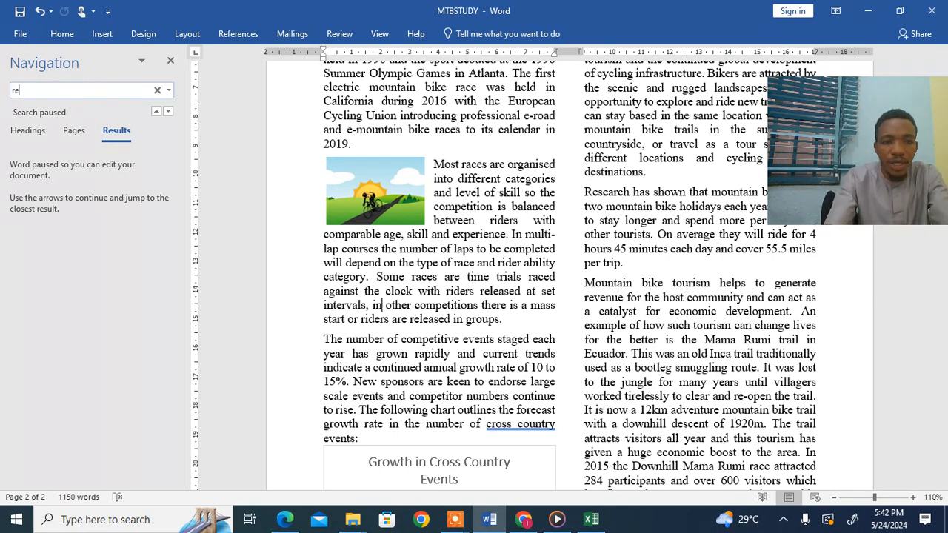
text(sea)
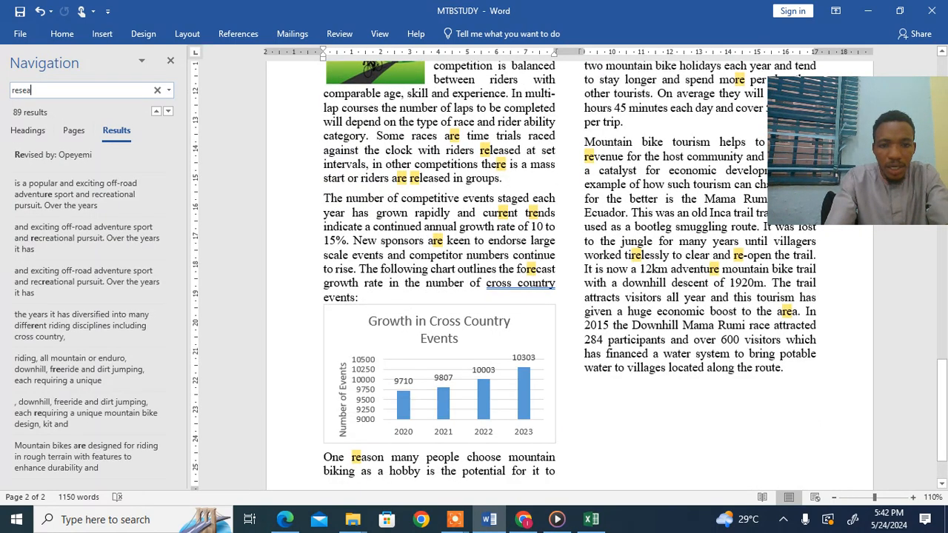
text(r)
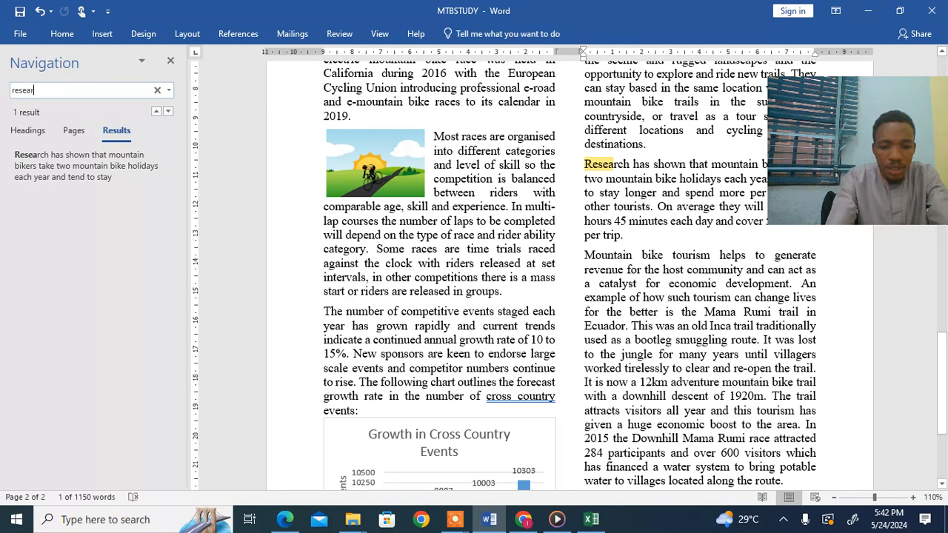
text(ch h)
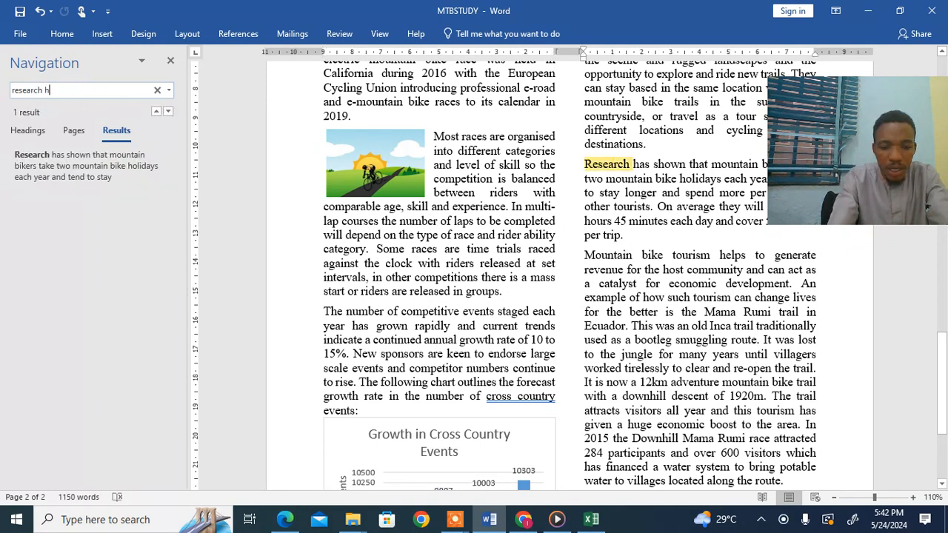
text(as sh)
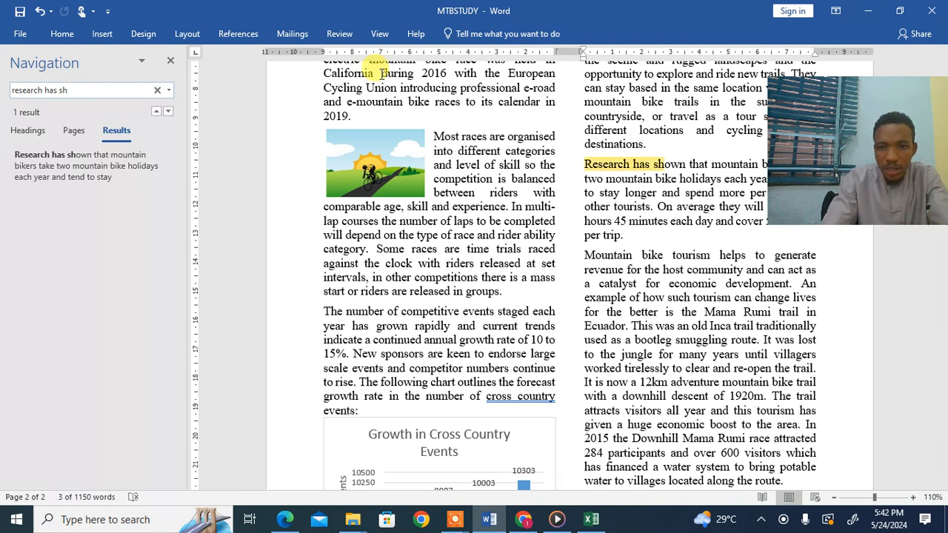
click(584, 168)
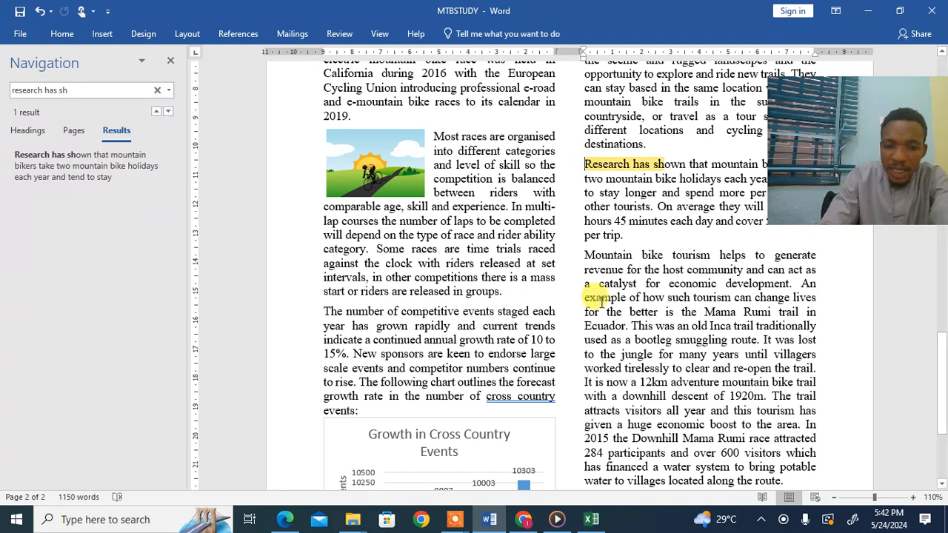
- Reread task 18 in the exam paper in Edge for its indent and border requirements, and return to Word
click(292, 523)
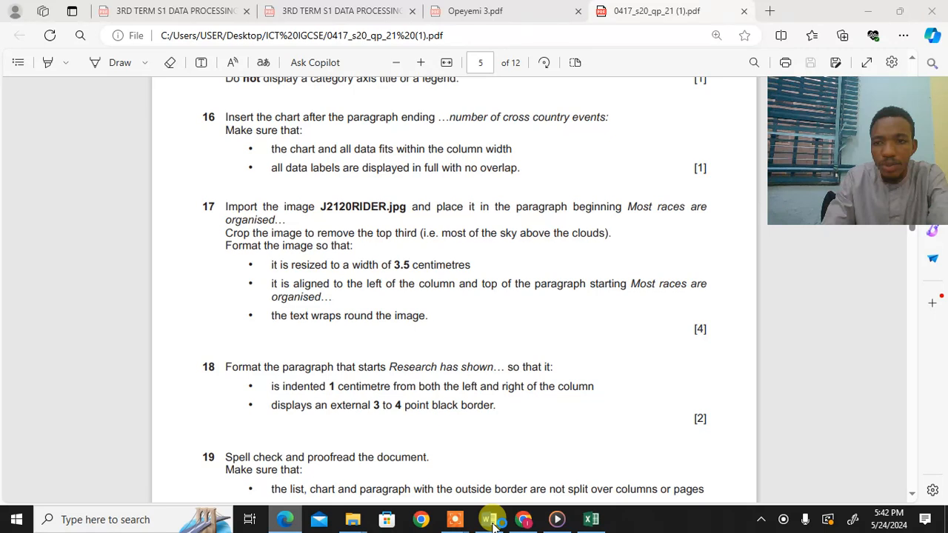
click(491, 519)
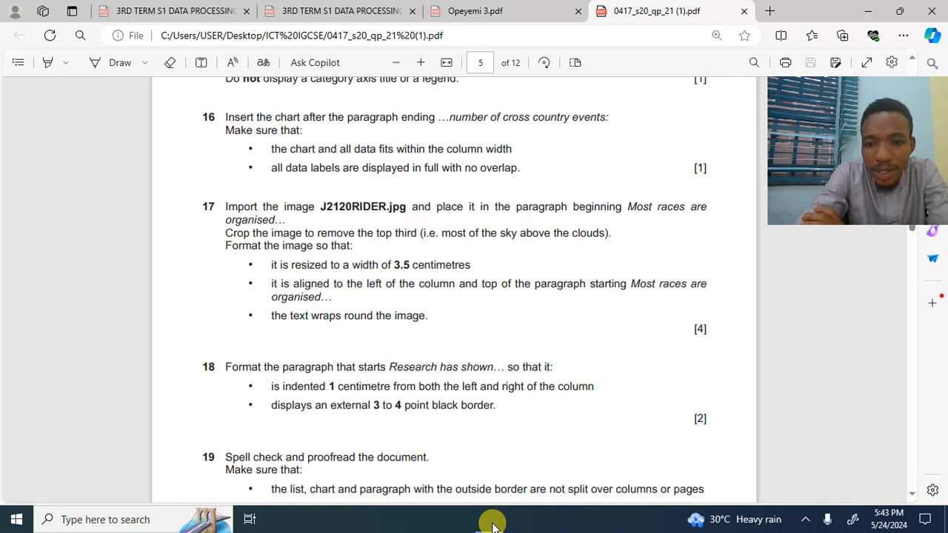
mouse_move(492, 525)
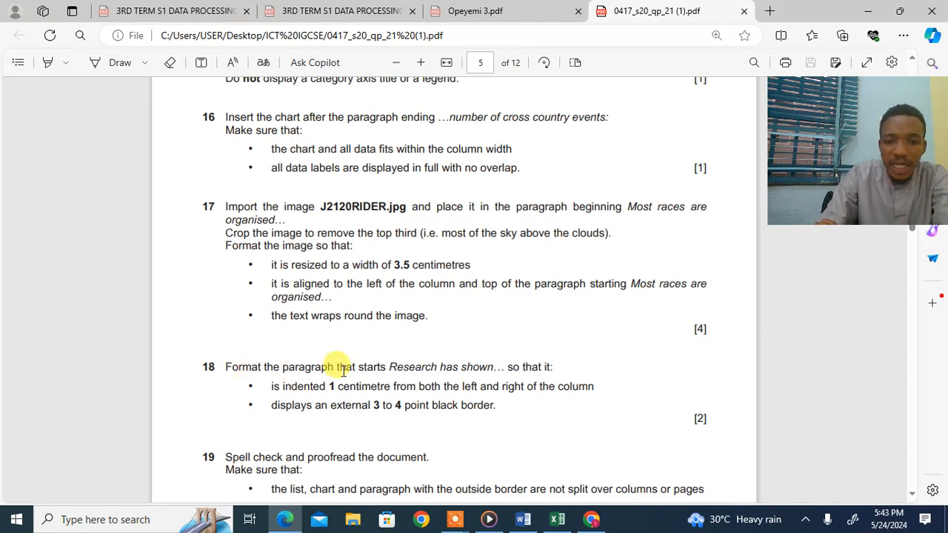
click(525, 521)
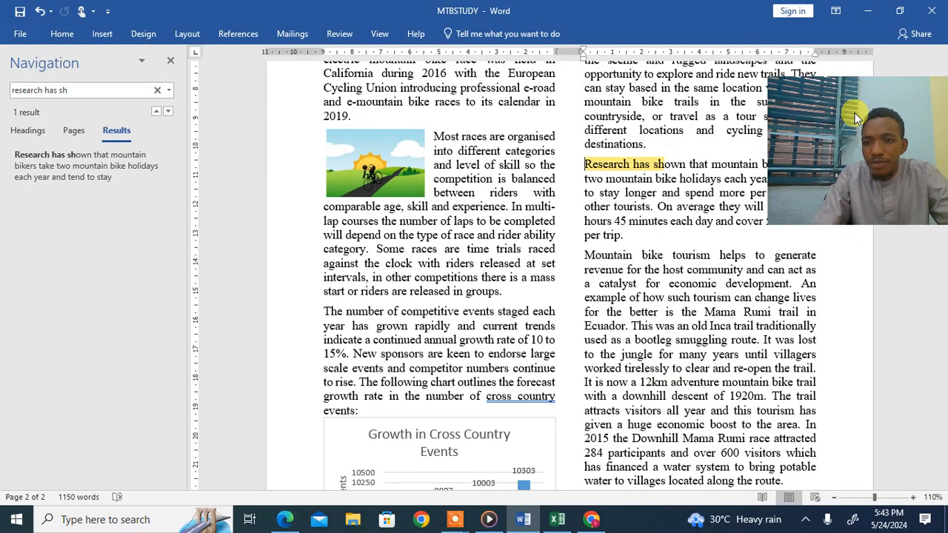
- Select the "Research has shown" paragraph in Word, check its indent requirement in the exam paper in Edge, and return to Word
drag(821, 117, 96, 120)
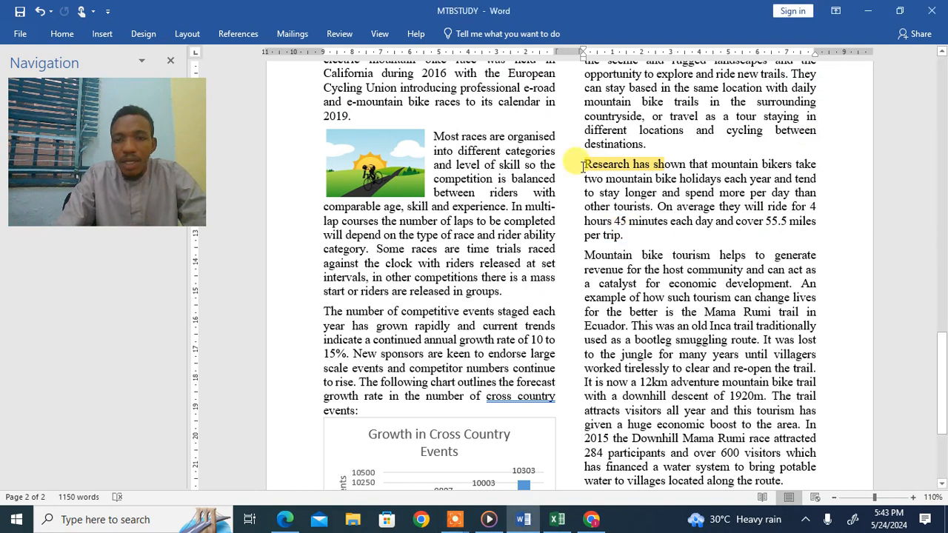
drag(585, 164, 634, 242)
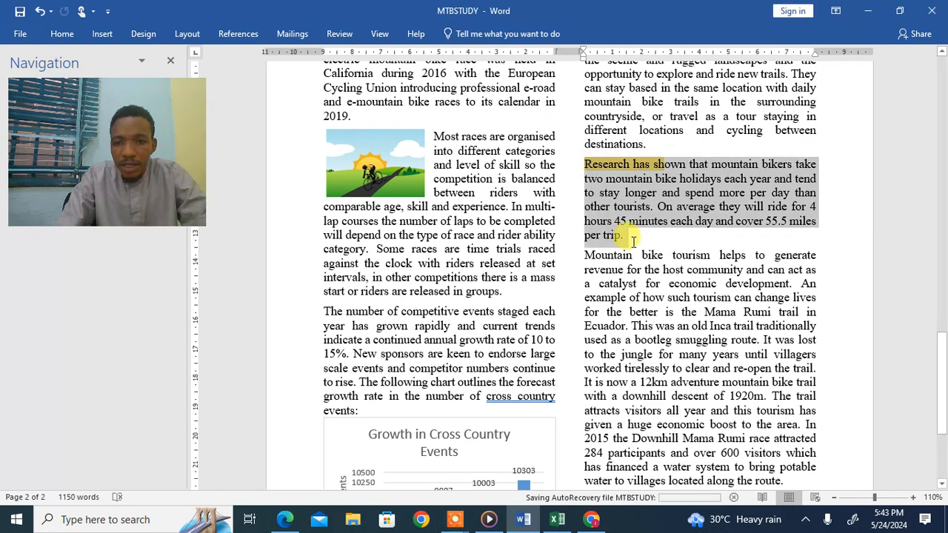
click(286, 520)
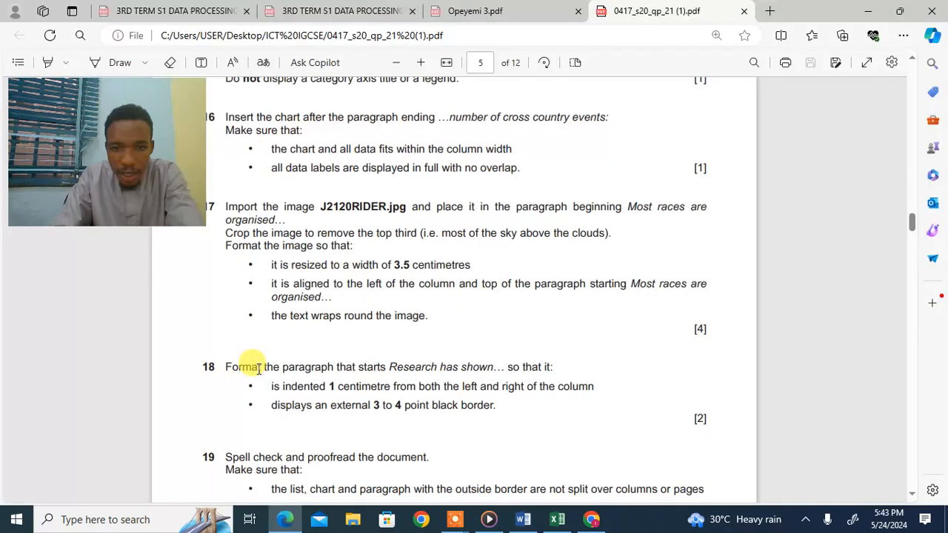
click(520, 522)
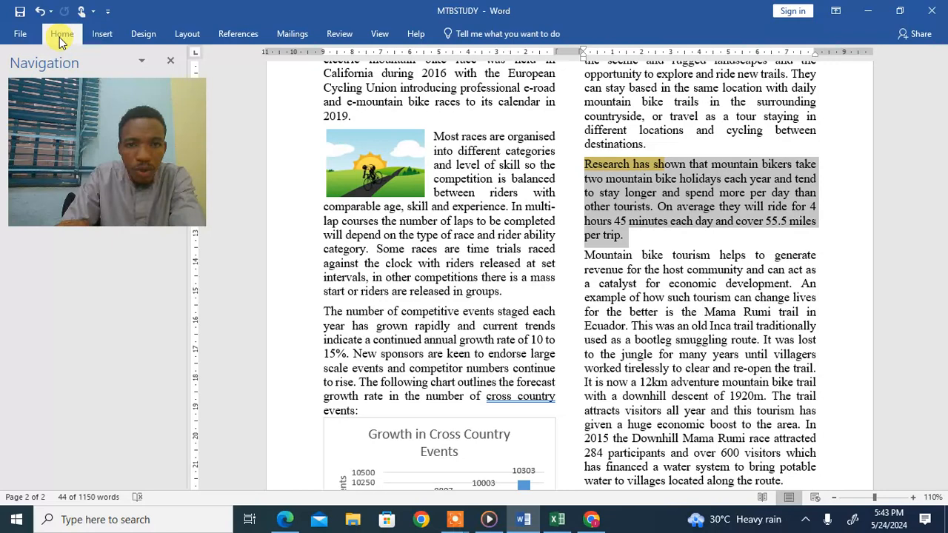
- Indent the selected "Research has shown" paragraph 1 cm from both the left and the right
click(61, 34)
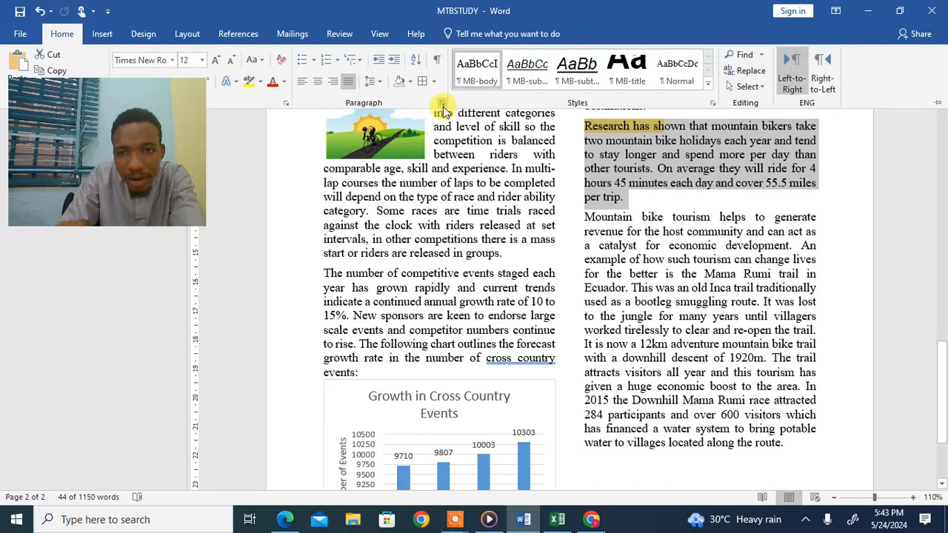
click(442, 103)
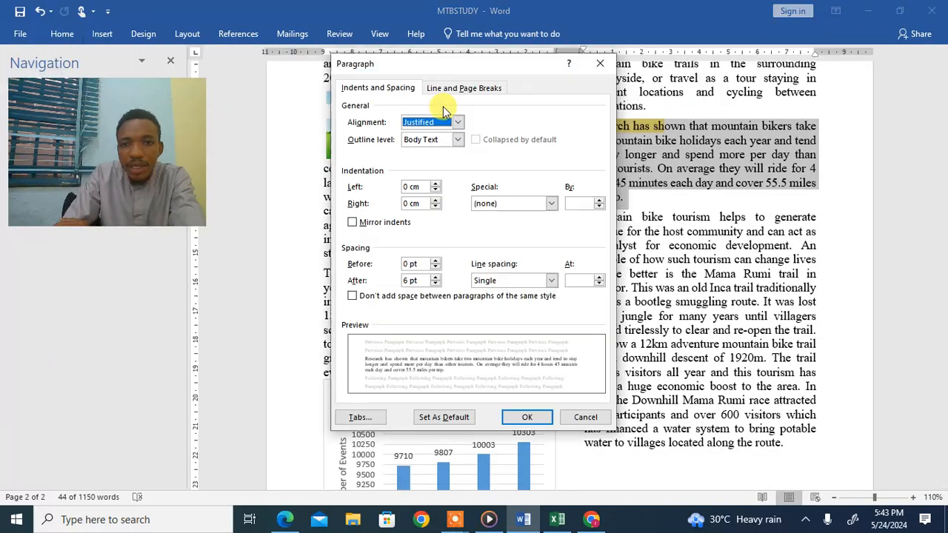
click(412, 187)
key(BackSpace)
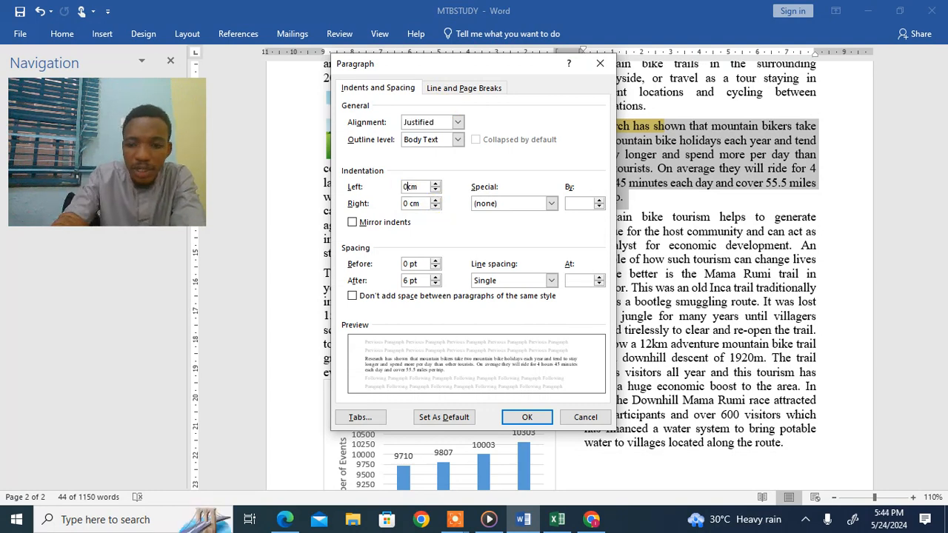
key(BackSpace)
text(12)
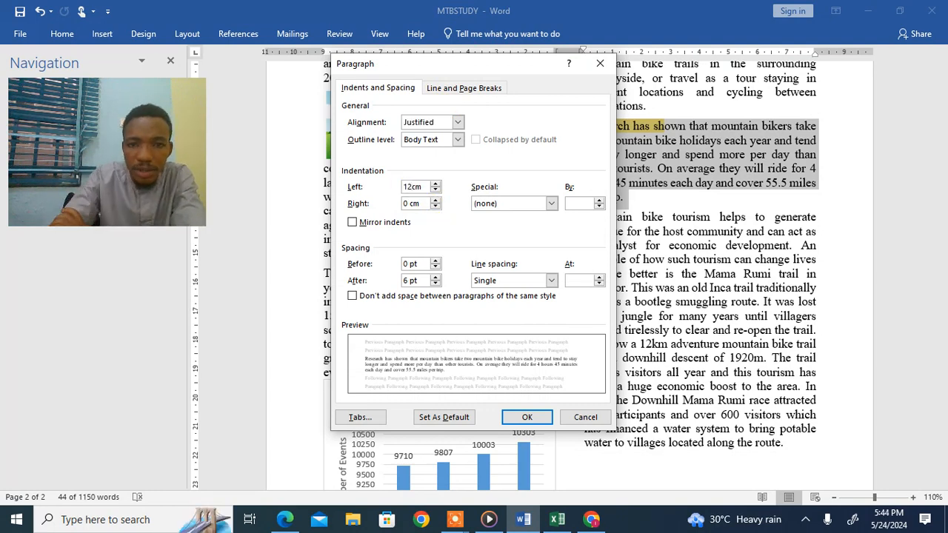
key(BackSpace)
key(Delete)
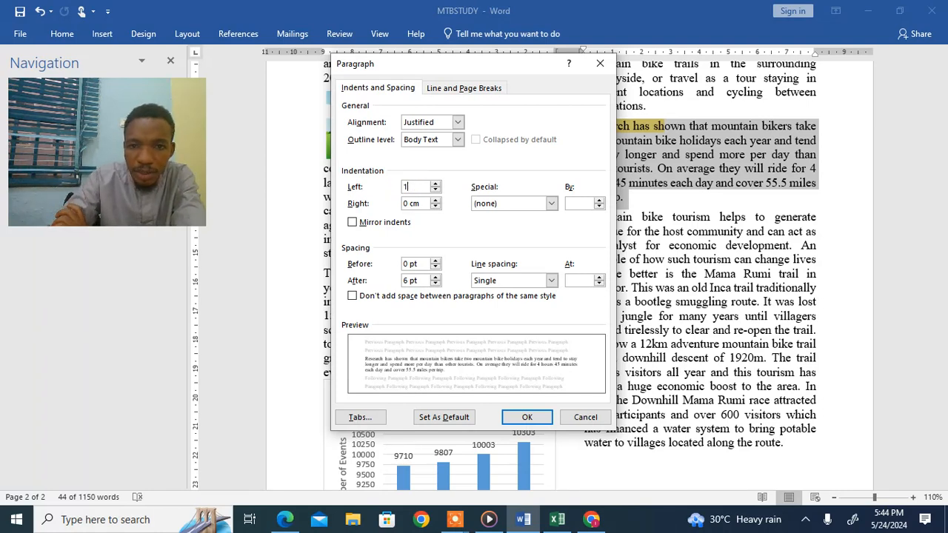
click(423, 204)
key(BackSpace)
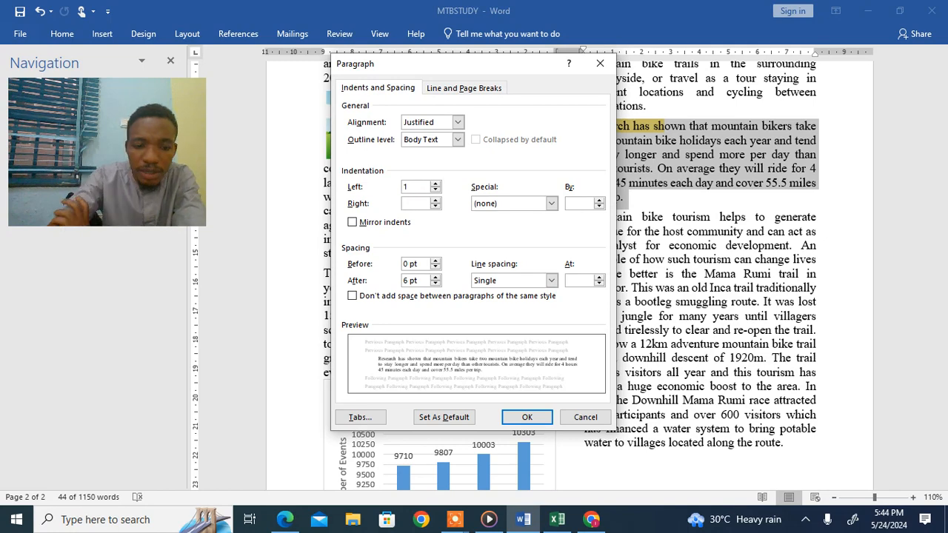
click(527, 417)
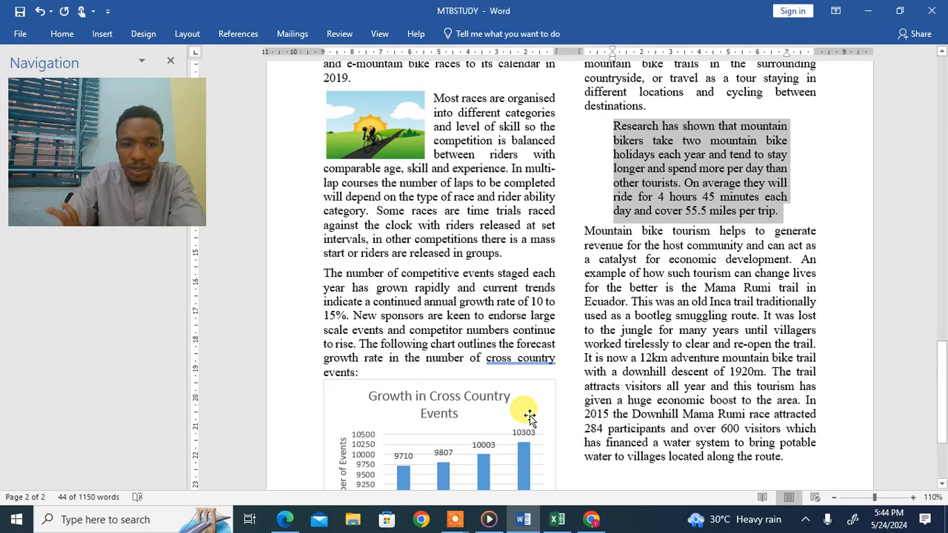
- Check the border requirement in the exam paper in Edge and choose a Box border for the "Research has shown" paragraph in Word
click(285, 521)
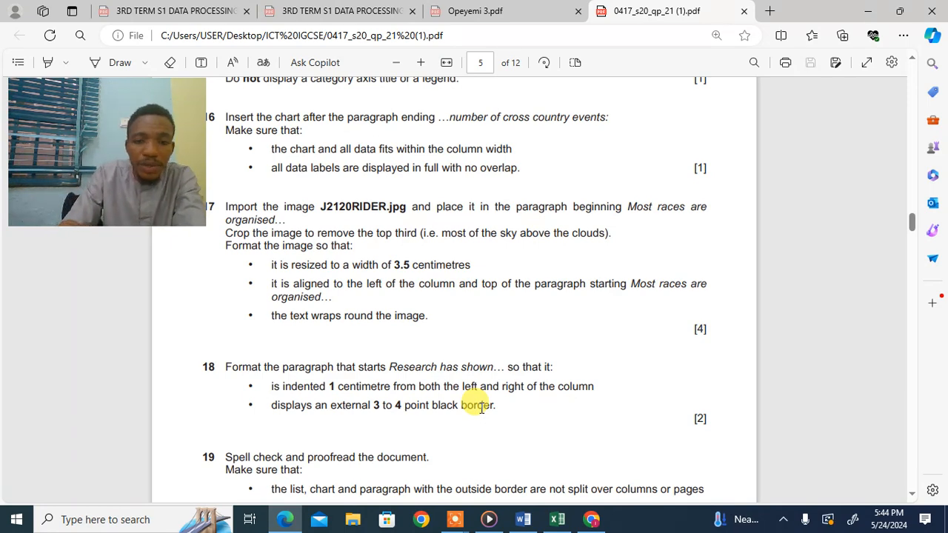
click(523, 519)
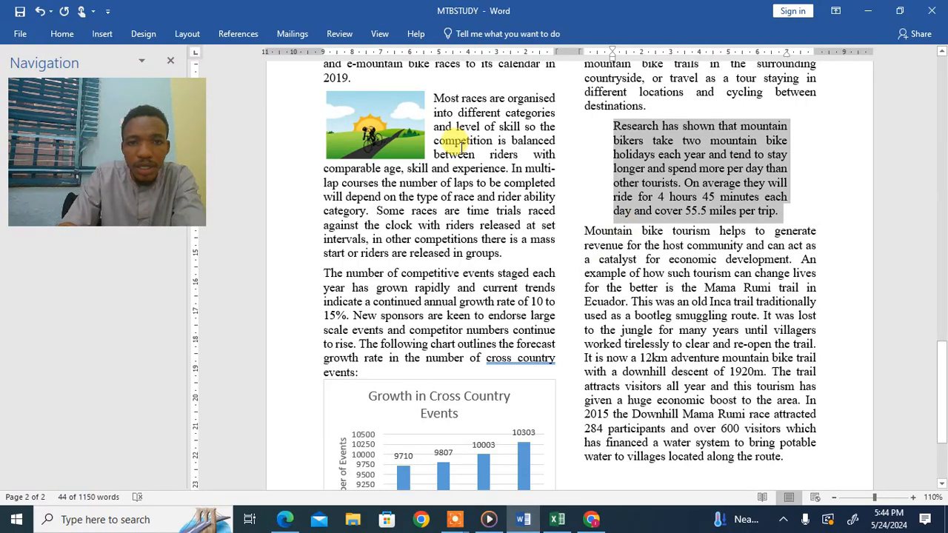
click(62, 34)
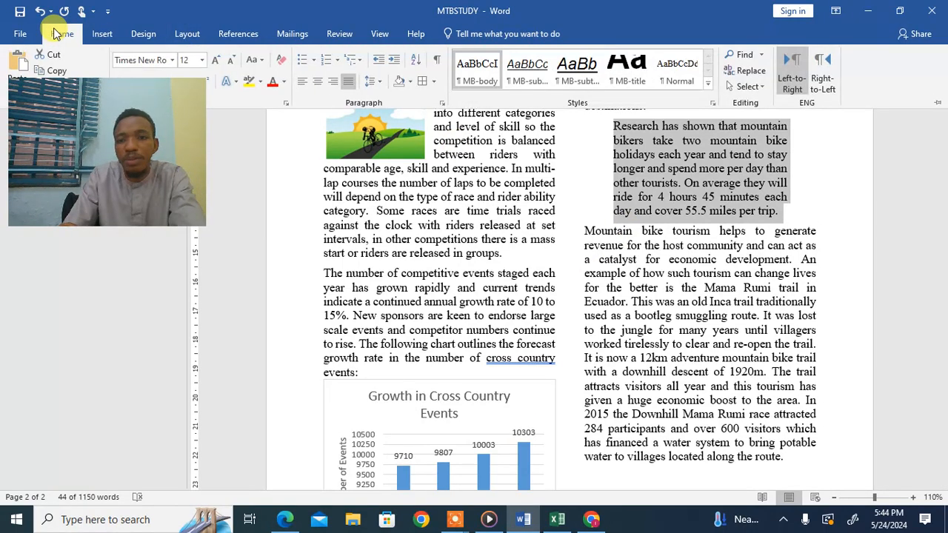
click(434, 82)
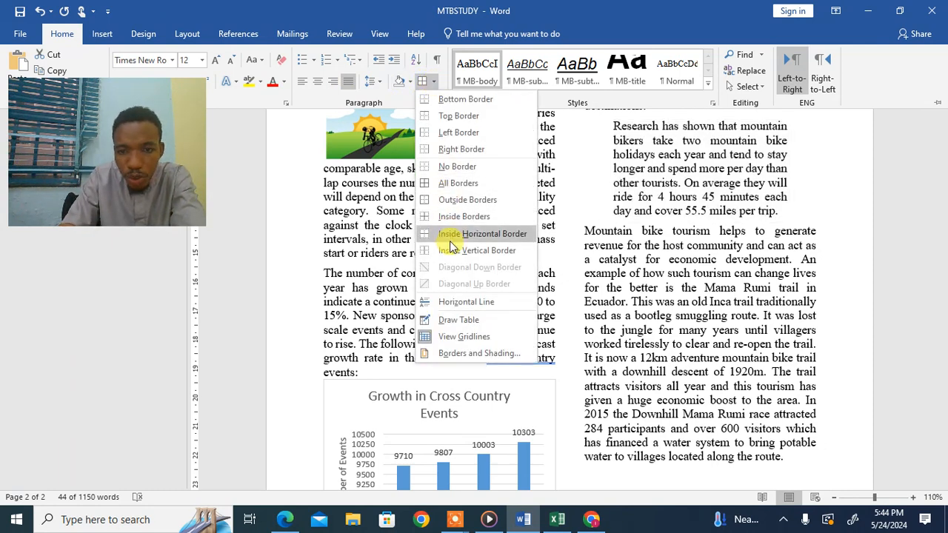
click(467, 355)
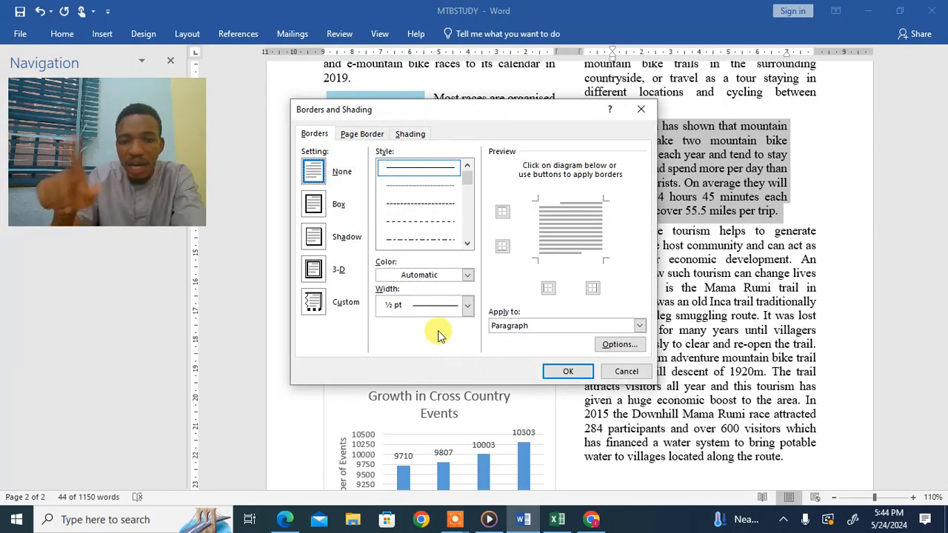
click(323, 209)
- Recheck the border width in the exam paper in Edge and apply the paragraph's Box border in Word with a 3 pt width
click(467, 306)
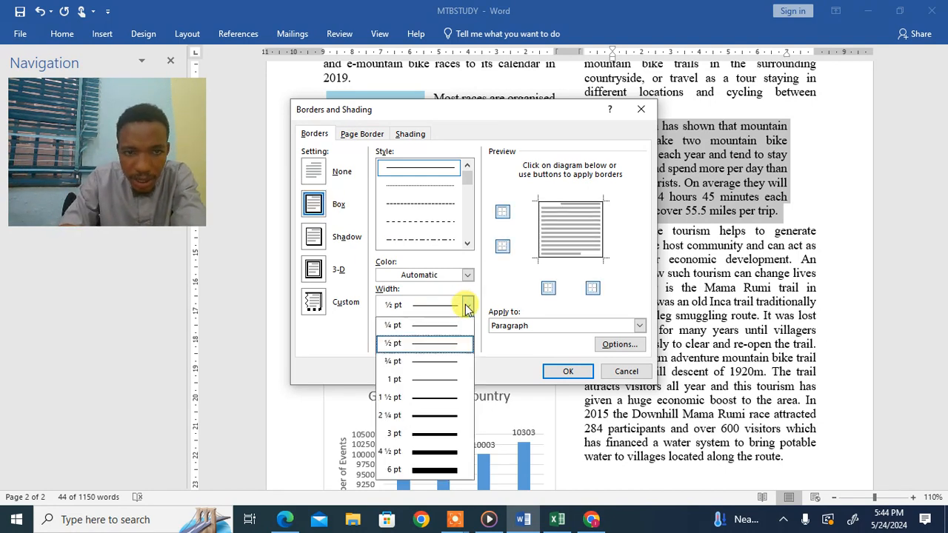
click(282, 522)
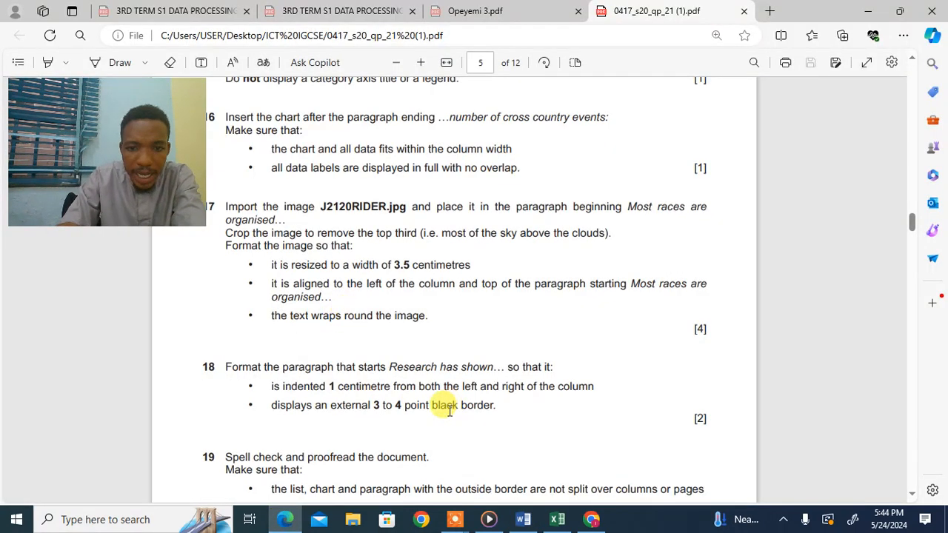
click(306, 522)
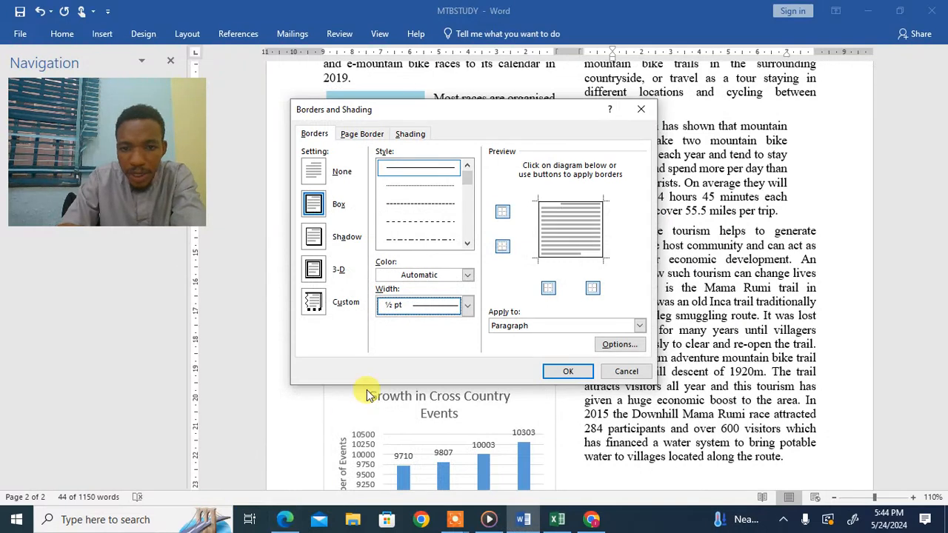
click(466, 312)
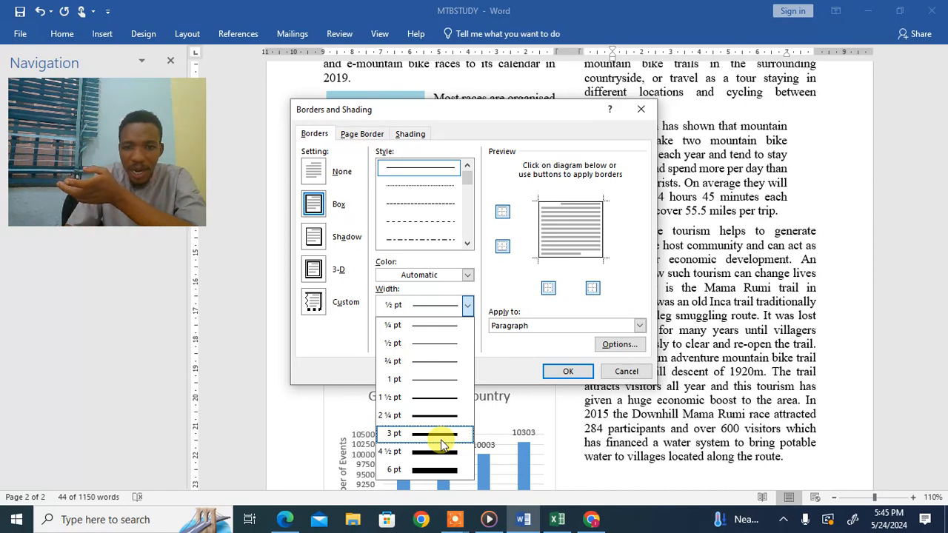
click(501, 265)
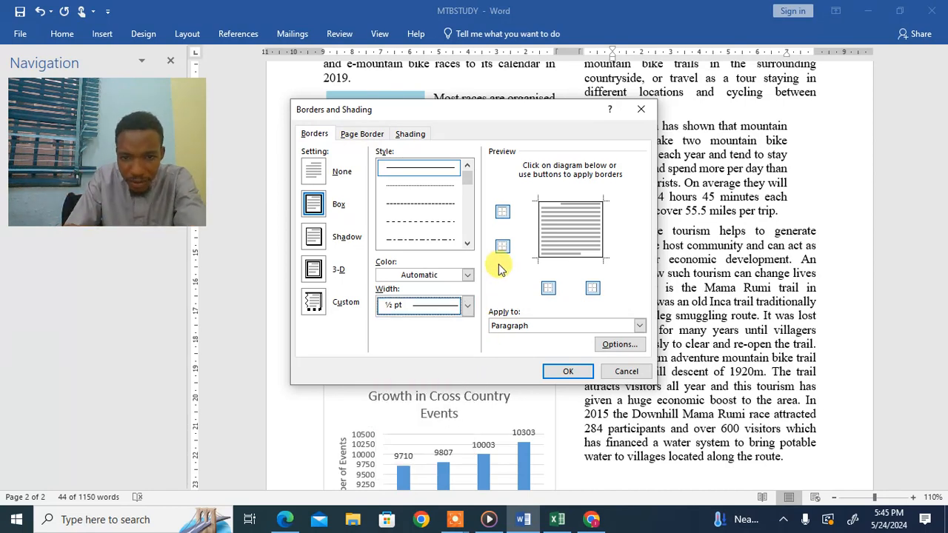
click(404, 306)
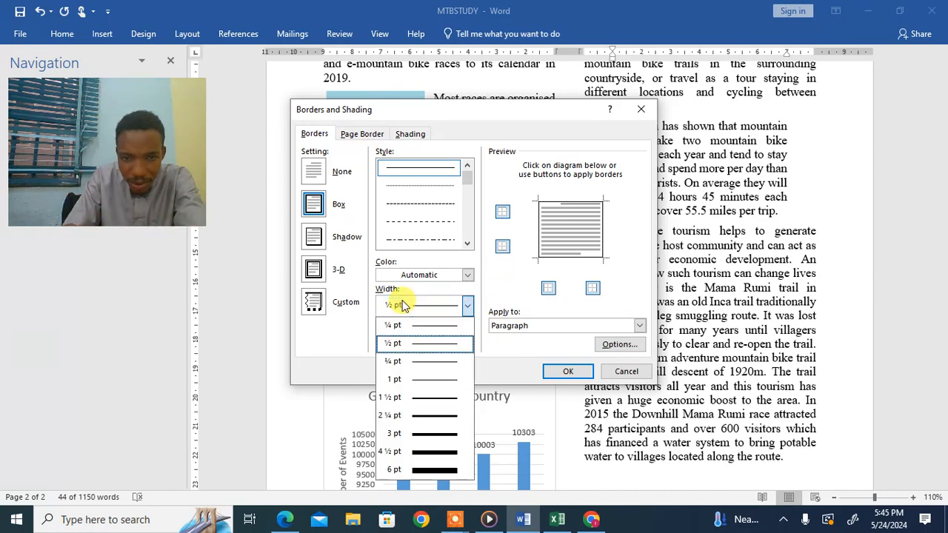
click(424, 435)
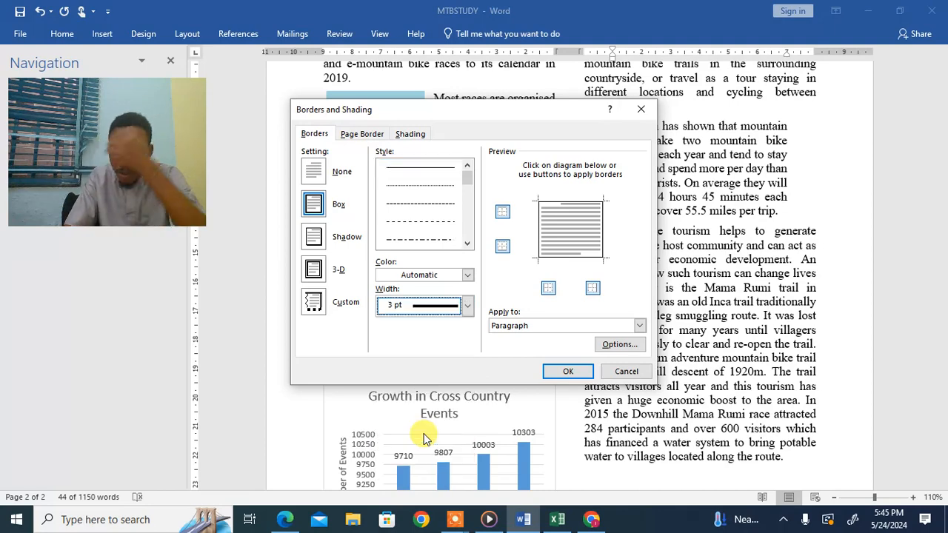
click(564, 374)
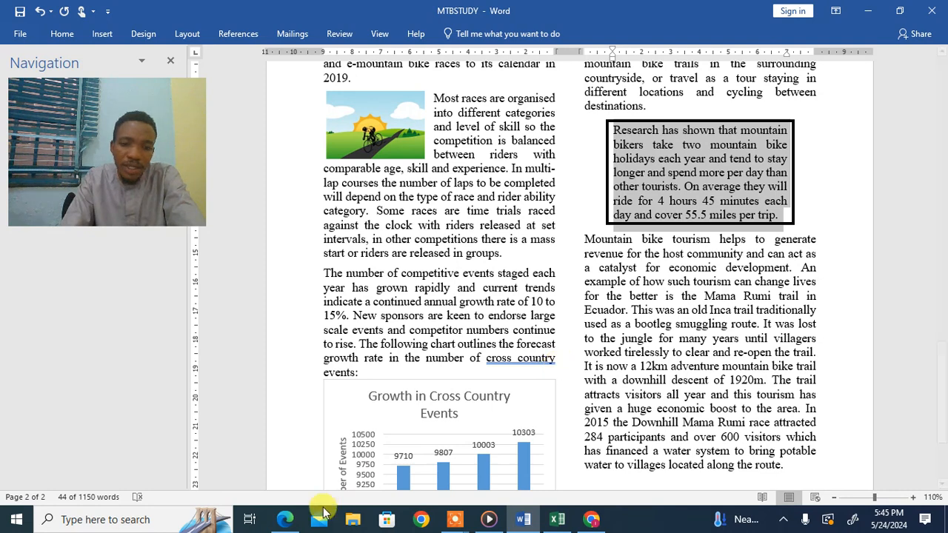
- Read task 19 in the exam paper in Edge for its proofreading and layout requirements, and return to Word
click(286, 519)
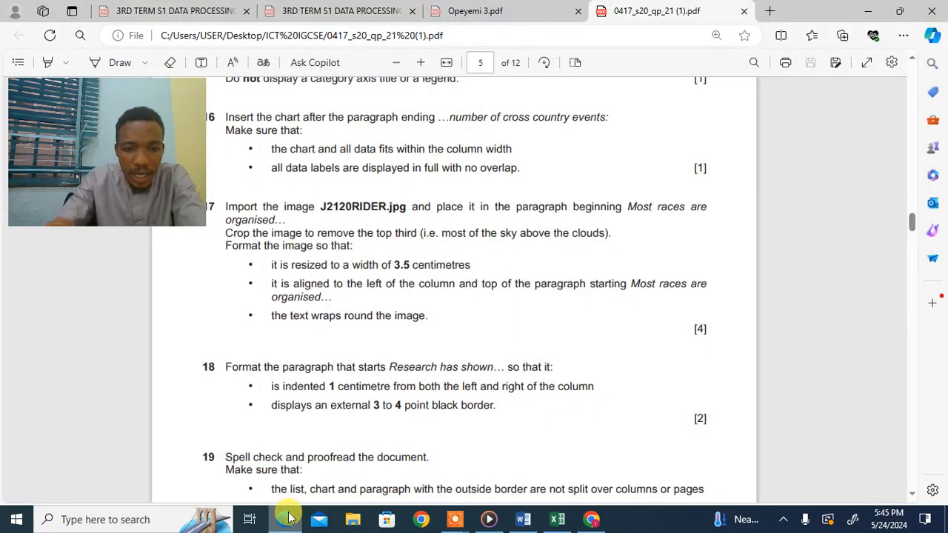
scroll(551, 308, down, 3)
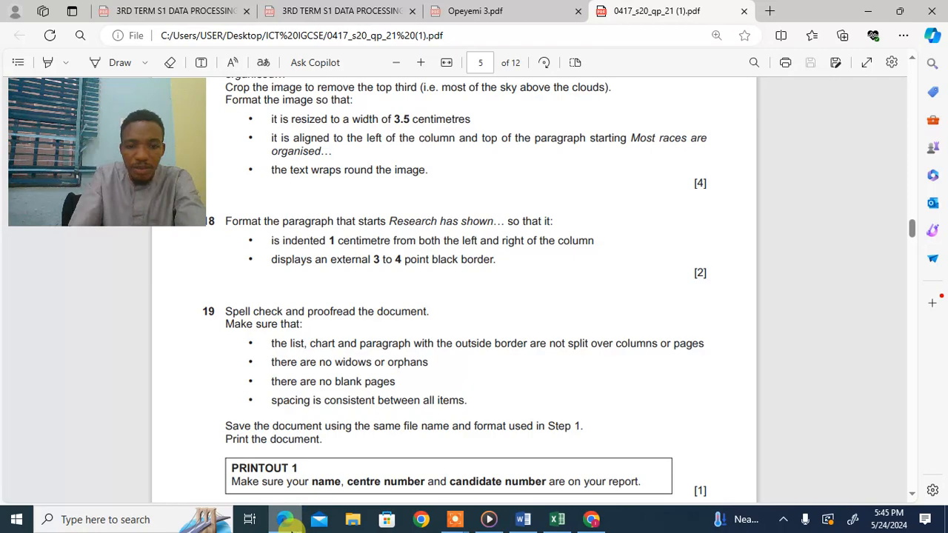
click(523, 520)
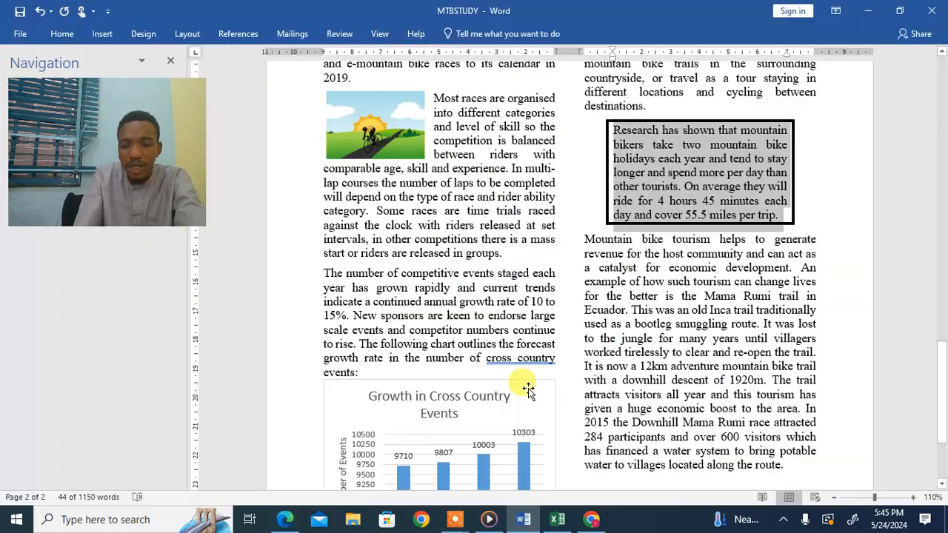
- Review the document from the bordered "Research has shown" paragraph back to the title, checking layout and spacing against task 19
key(Up)
key(Up)
scroll(529, 389, up, 10)
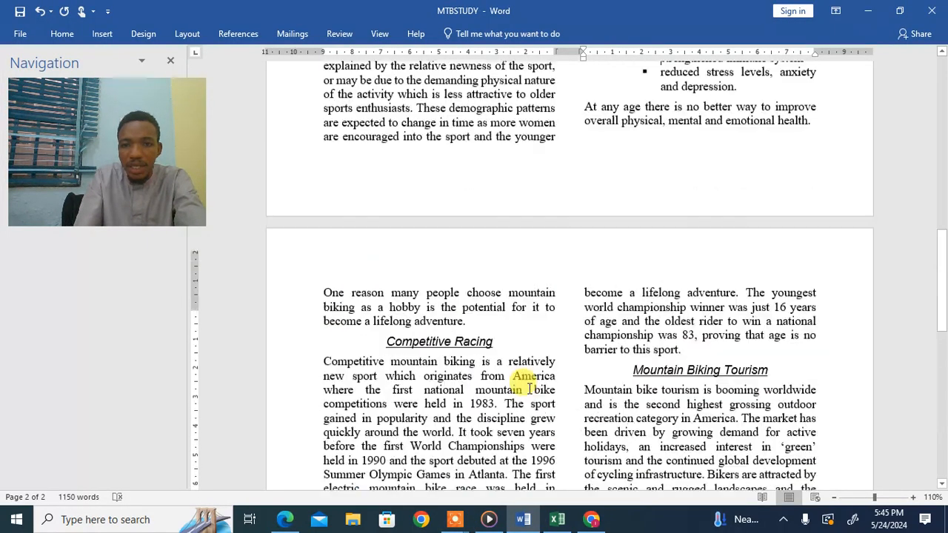
scroll(529, 388, up, 8)
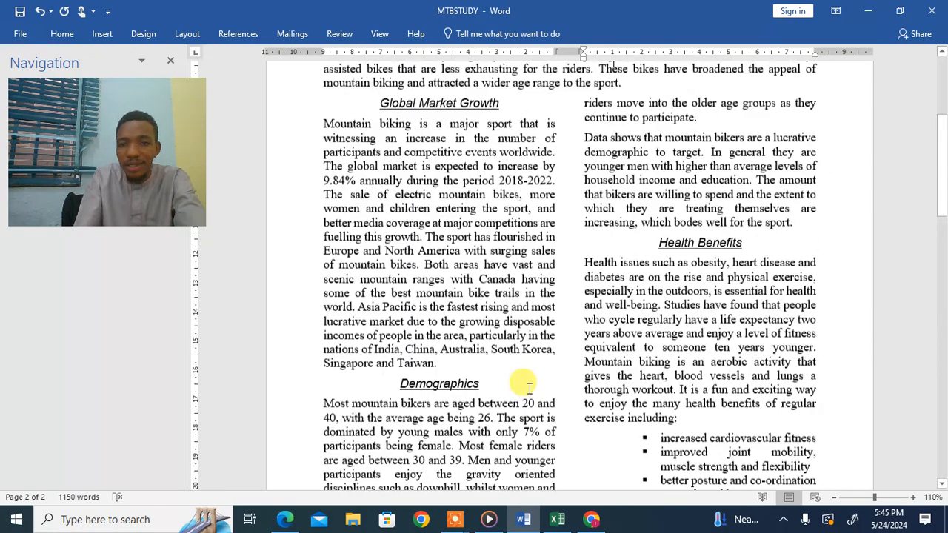
key(Down)
key(Down)
key(Down)
key(Down)
key(Down)
key(Down)
key(Down)
key(Down)
key(Down)
key(Down)
key(Down)
key(Down)
key(Down)
key(Down)
key(Down)
key(Down)
key(Down)
key(Down)
key(Down)
key(Down)
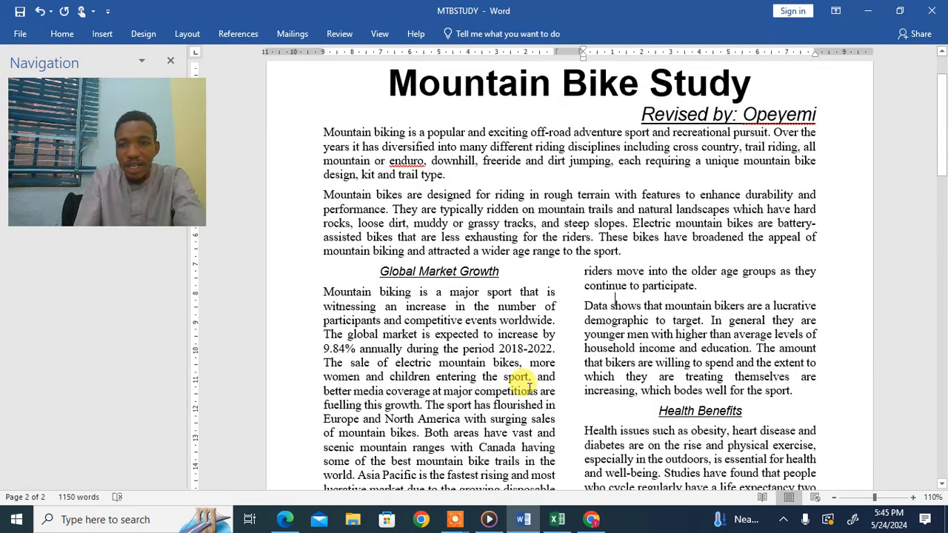
- Examine the bulleted list, the chart and the bordered paragraph for splits across columns or pages
scroll(529, 388, down, 5)
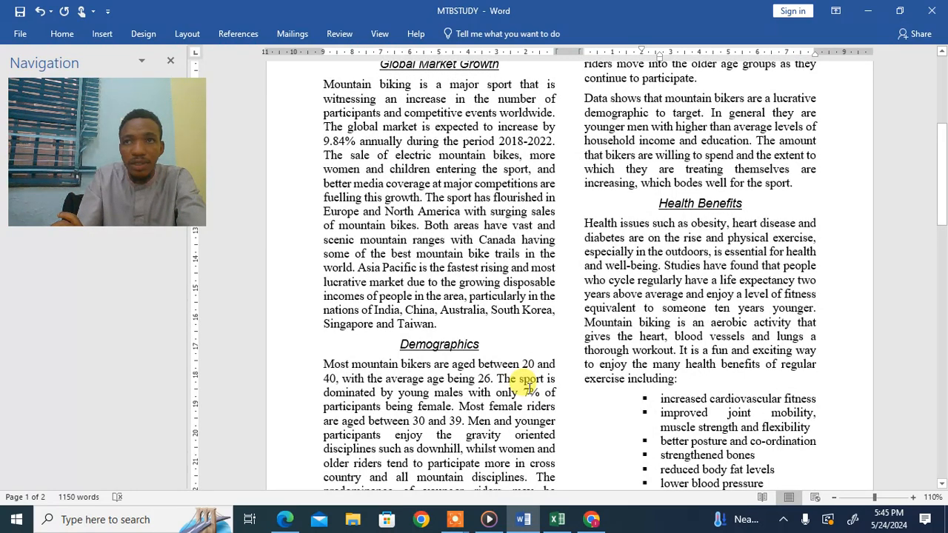
scroll(529, 389, down, 10)
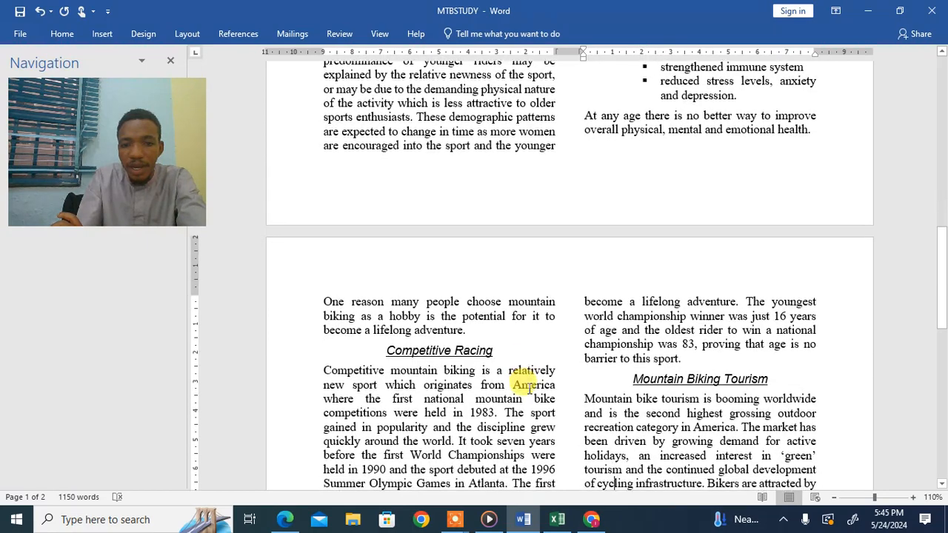
scroll(529, 387, down, 15)
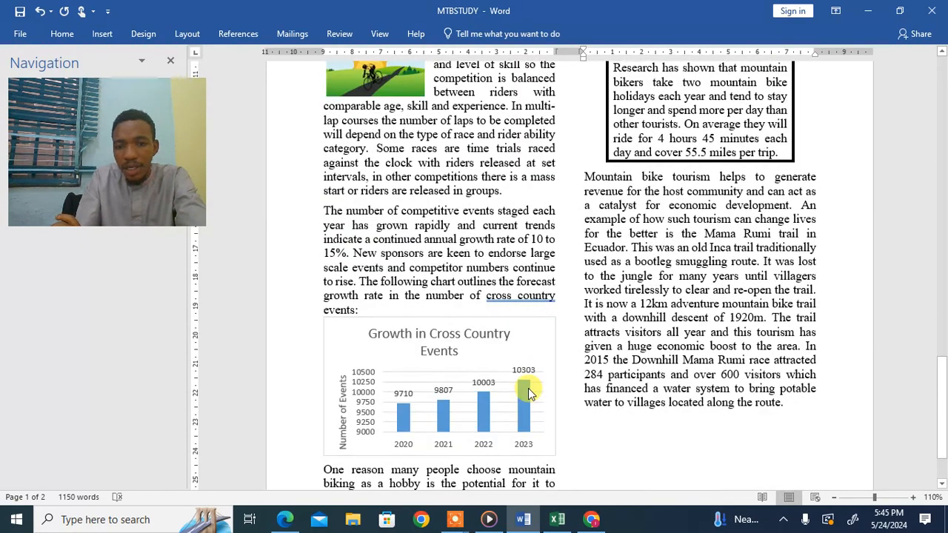
key(Up)
key(Up)
key(Up)
key(Up)
key(Up)
key(Up)
key(Up)
key(Up)
key(Up)
key(Up)
key(Up)
key(Up)
key(Up)
key(Up)
key(Up)
key(Up)
key(Up)
key(Up)
key(Up)
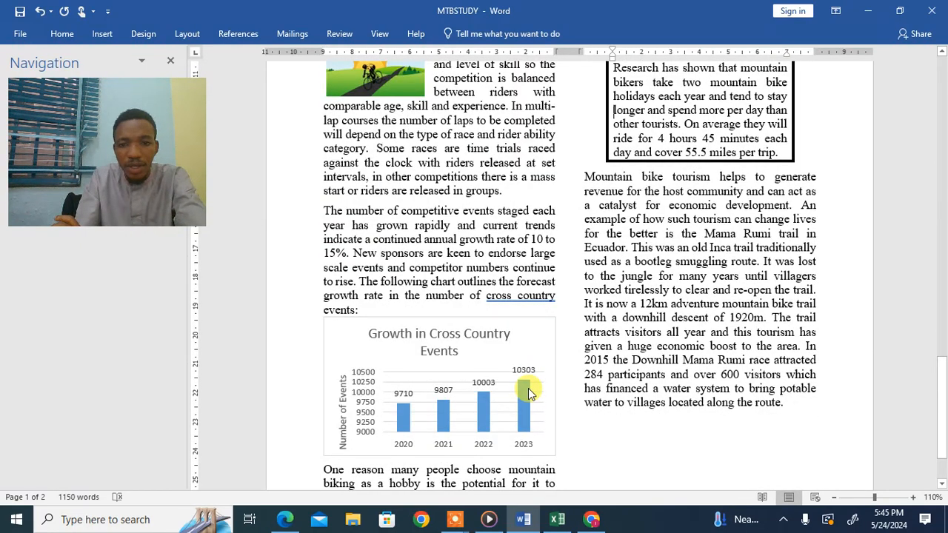
- Go back to the first page and examine the Global Market Growth and Demographics sections for layout problems
key(Up)
key(Up)
key(Up)
key(Up)
key(Up)
key(Up)
key(Up)
key(Up)
key(Up)
key(Up)
key(Up)
key(Up)
key(Up)
key(Up)
key(Up)
key(Up)
key(Up)
key(Up)
key(Up)
key(Up)
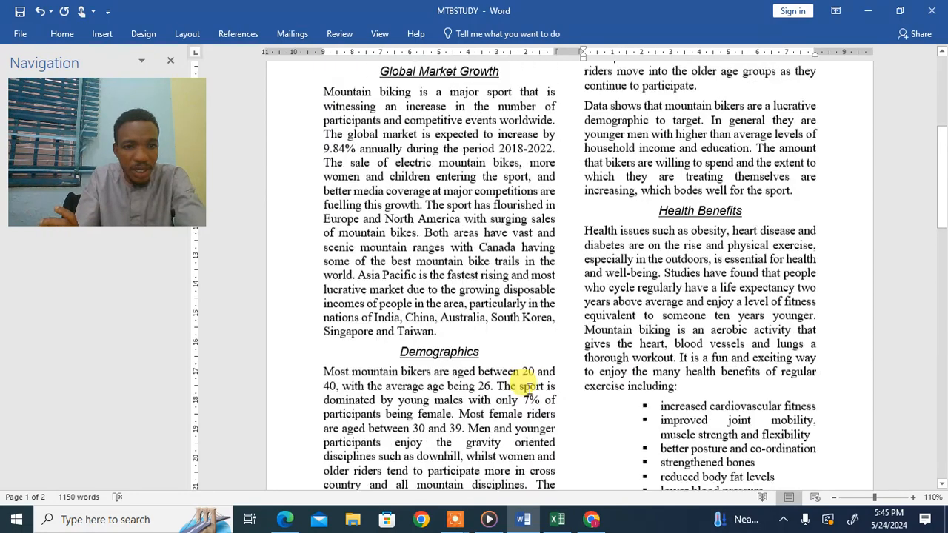
click(527, 388)
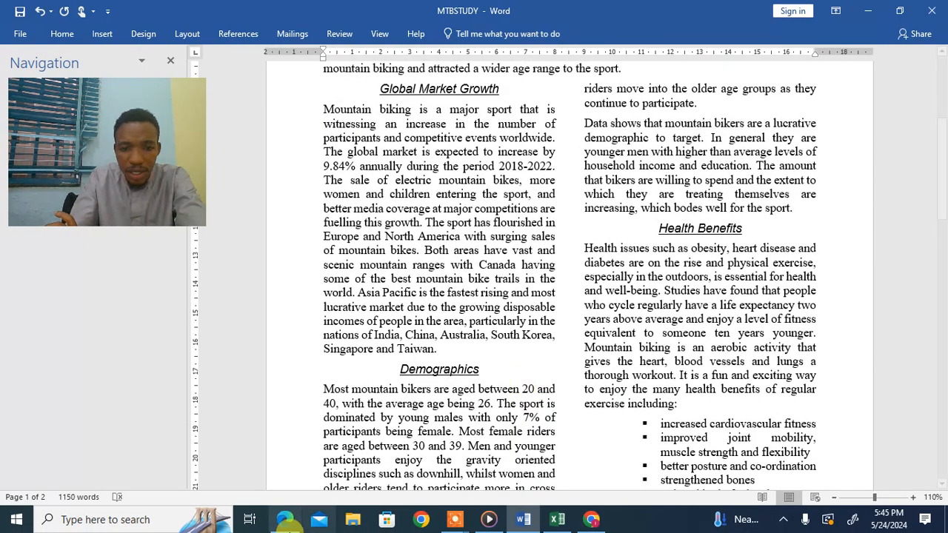
- Reread task 19 in the exam paper in Edge and check the Word document through to the chart for widows, orphans and blank pages
click(283, 519)
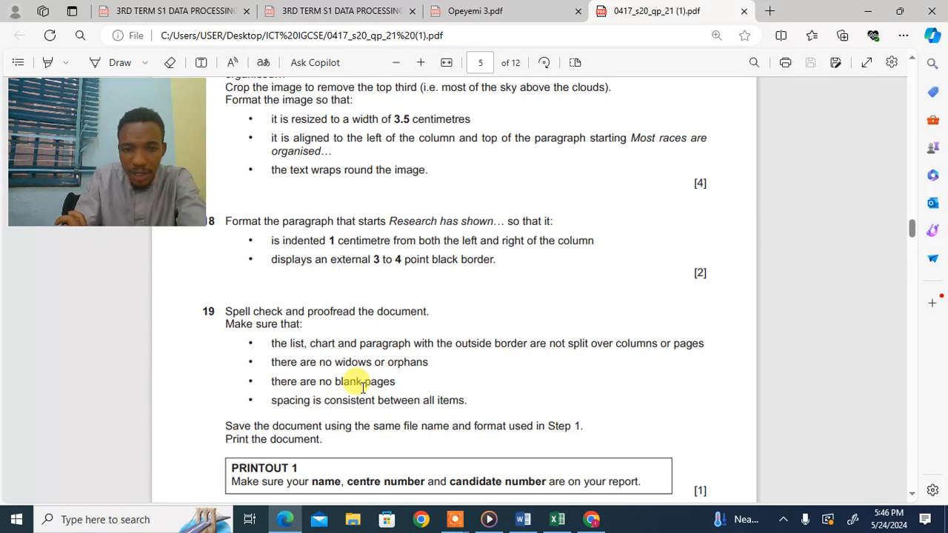
click(520, 520)
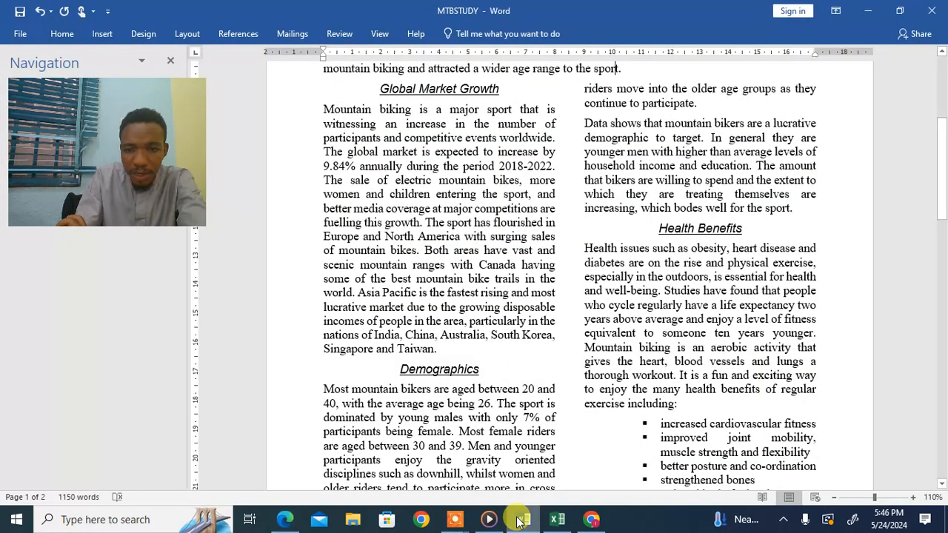
key(Down)
key(Down)
key(Down)
key(Down)
key(Down)
key(Down)
key(Down)
key(Down)
key(Down)
key(Down)
key(Down)
key(Down)
key(Down)
key(Down)
key(Down)
key(Down)
key(Down)
key(Down)
key(Down)
key(Down)
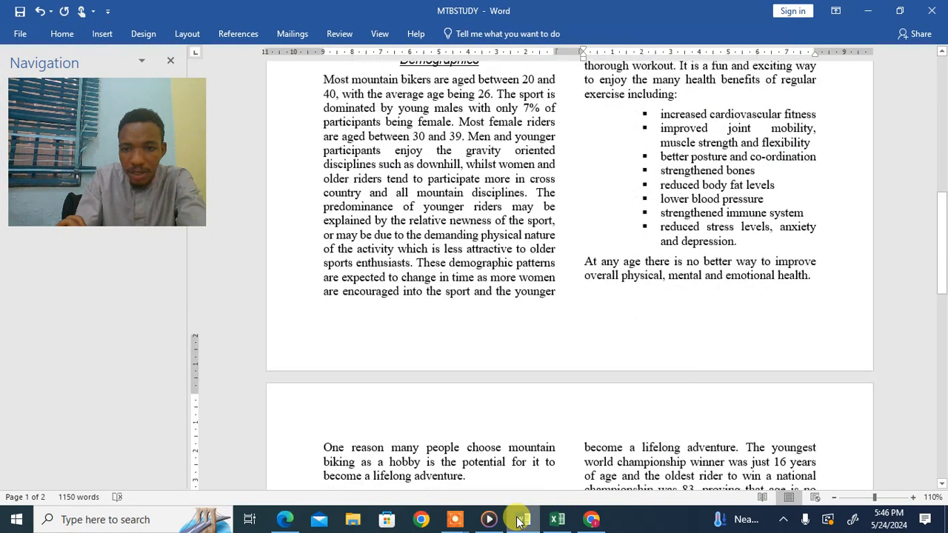
key(Down)
key(Down)
key(Down)
key(Down)
key(Down)
key(Down)
key(Down)
key(Down)
key(Down)
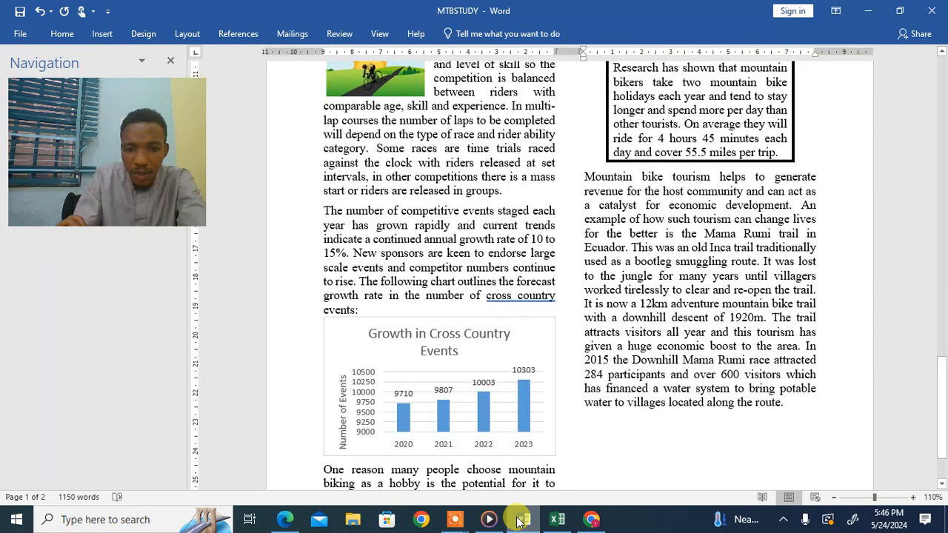
- Recheck the consistent-spacing requirement in the exam paper in Edge and examine the spacing between items on page 2 in Word
click(281, 523)
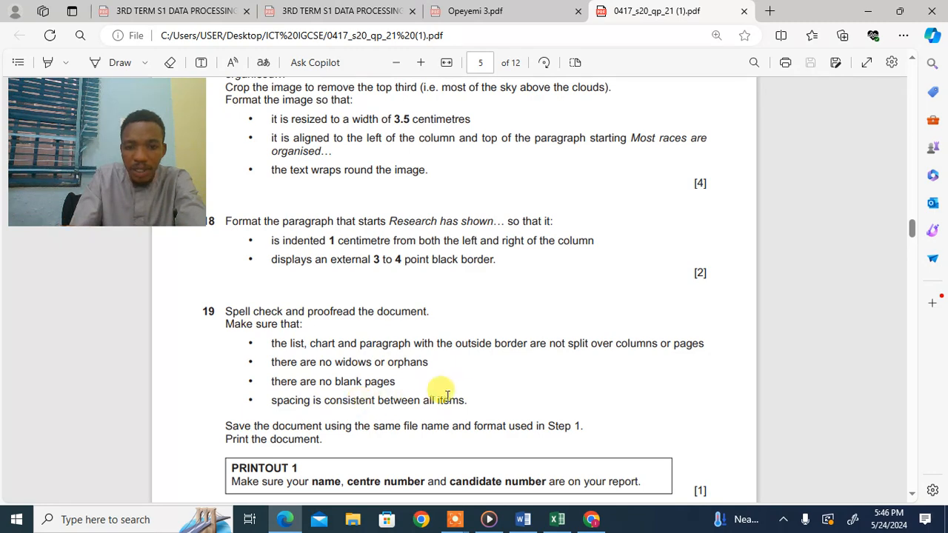
click(523, 520)
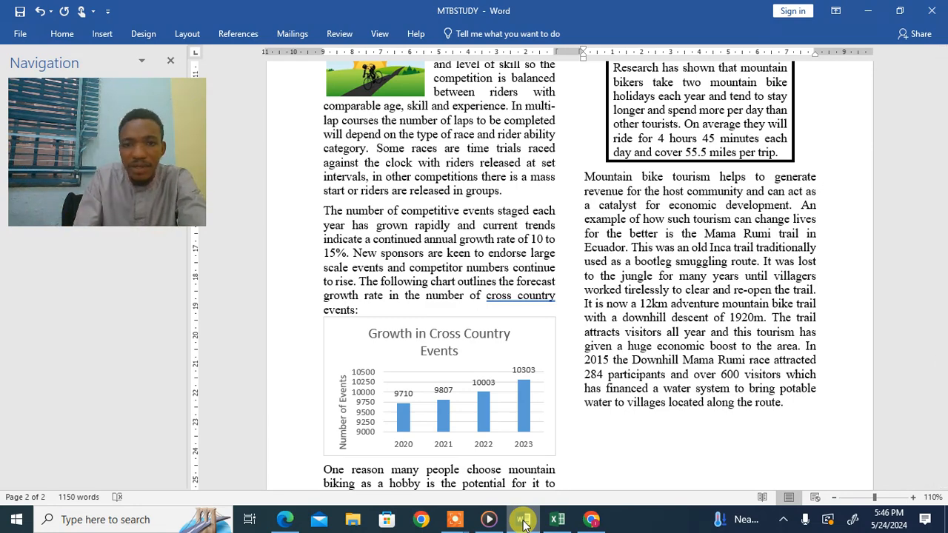
key(Down)
key(Up)
key(Up)
key(Up)
key(Up)
key(Up)
key(Up)
key(Up)
key(Up)
key(Up)
key(Up)
key(Up)
key(Up)
key(Up)
key(Up)
key(Up)
key(Up)
key(Up)
key(Up)
key(Up)
key(Up)
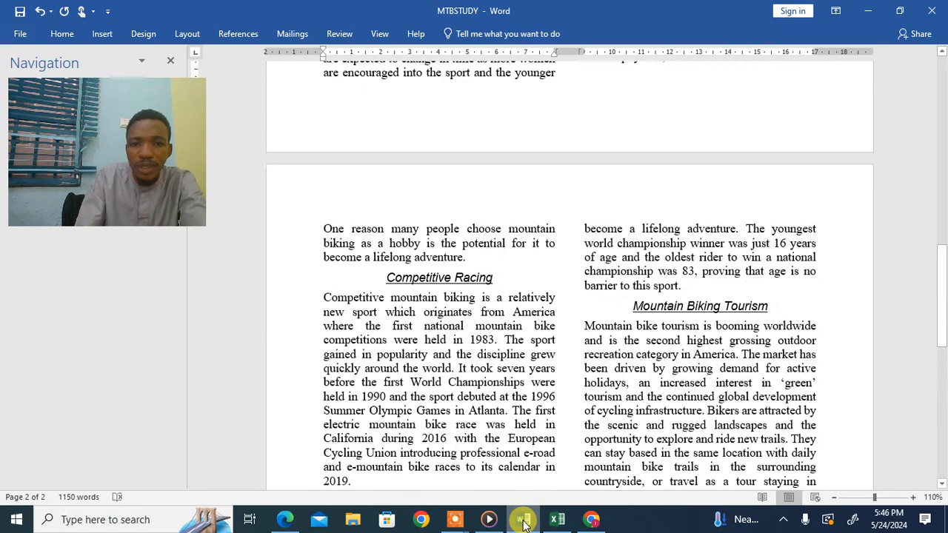
- Consult the task 19 checklist in the exam paper in Edge once more and return to the Word document
click(293, 523)
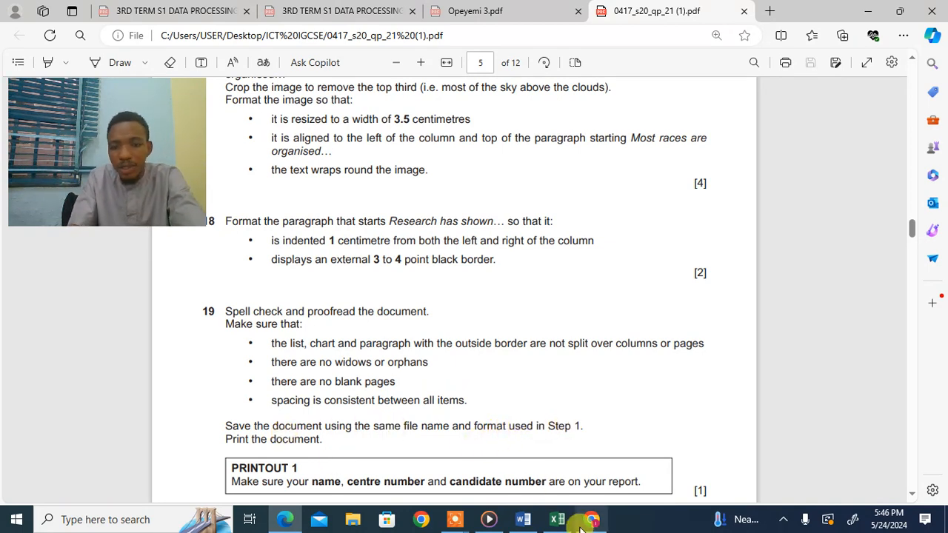
click(521, 523)
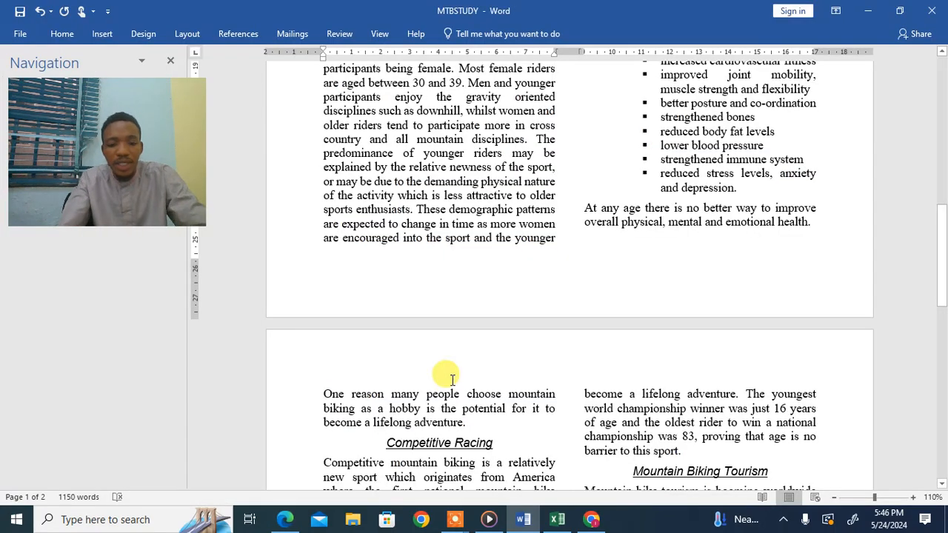